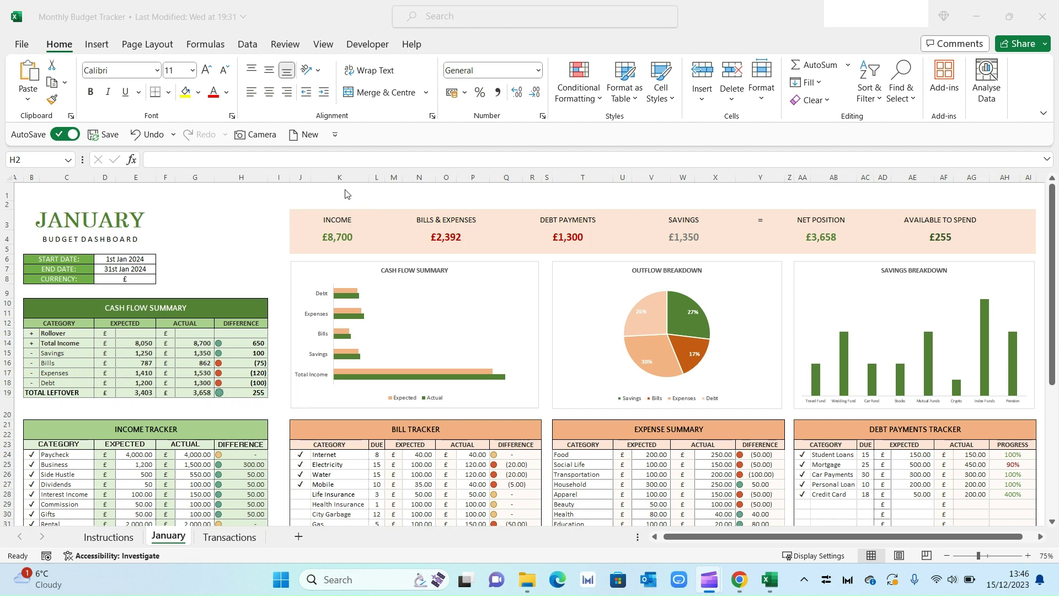
Check the dashboard month list and keep JANUARY selected.
click(116, 225)
click(162, 224)
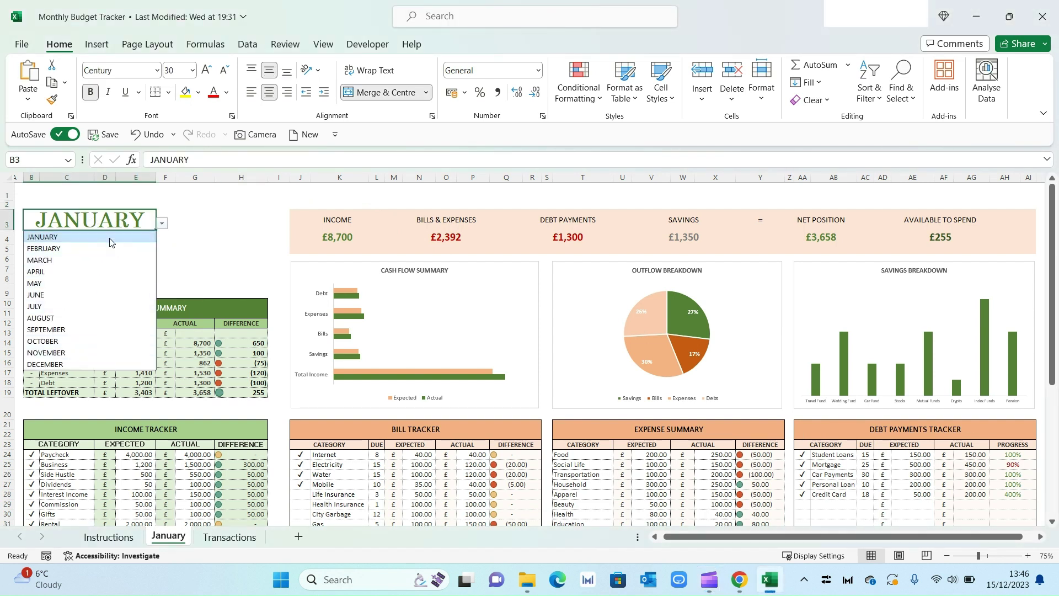
click(193, 219)
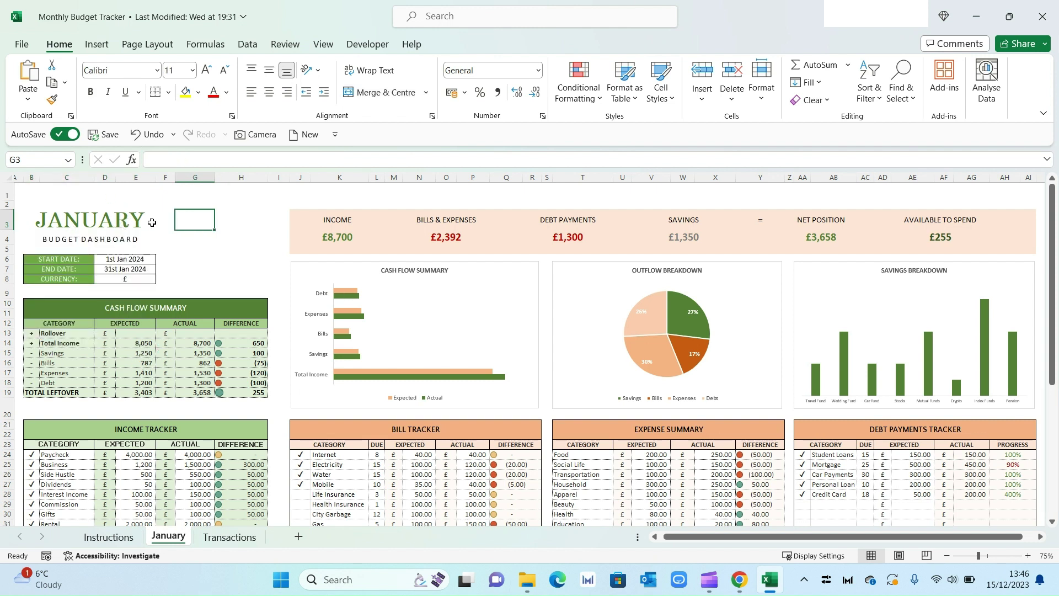
Inspect the start and end dates, then switch the currency to $ and back to £.
click(114, 259)
click(114, 270)
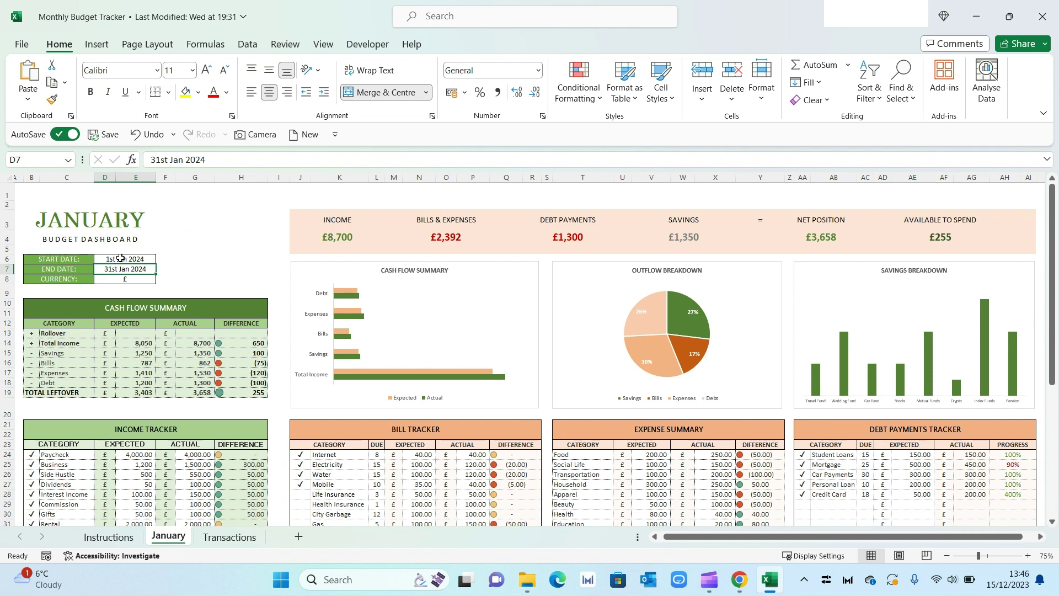
click(138, 282)
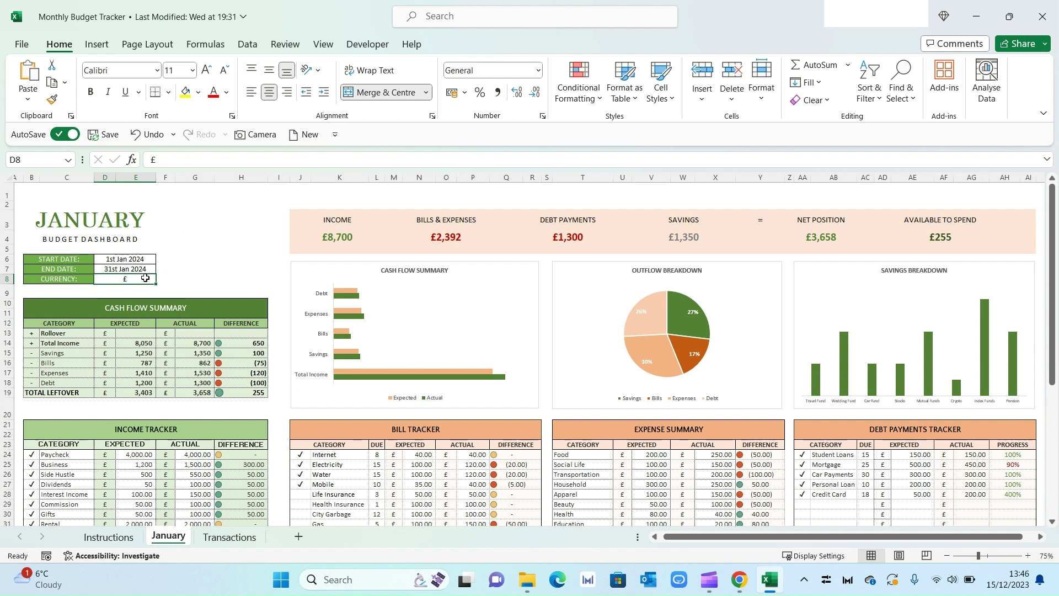
text($)
key(Return)
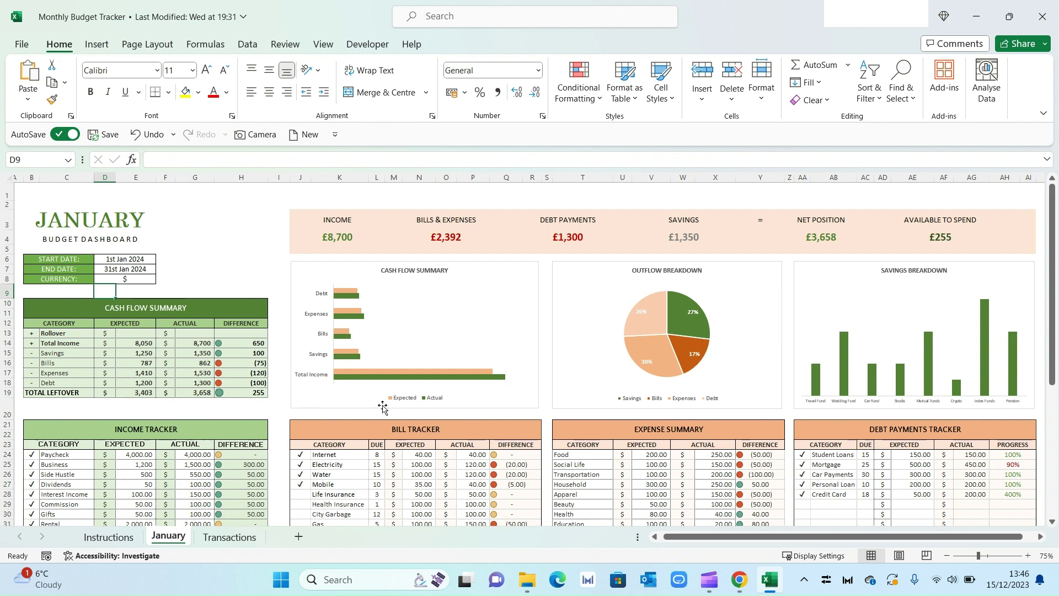
click(135, 277)
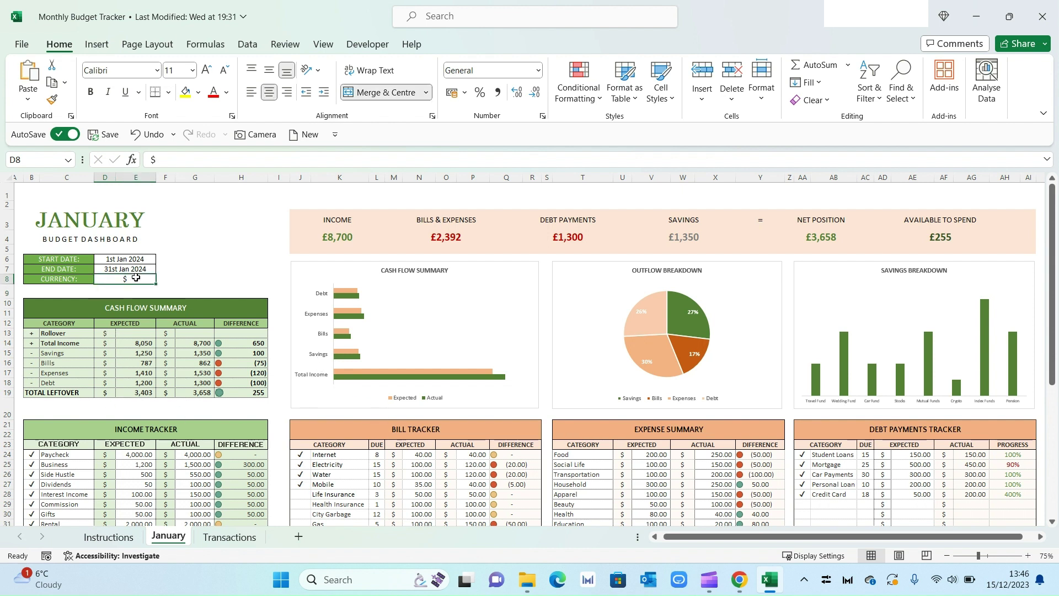
text(£)
key(Return)
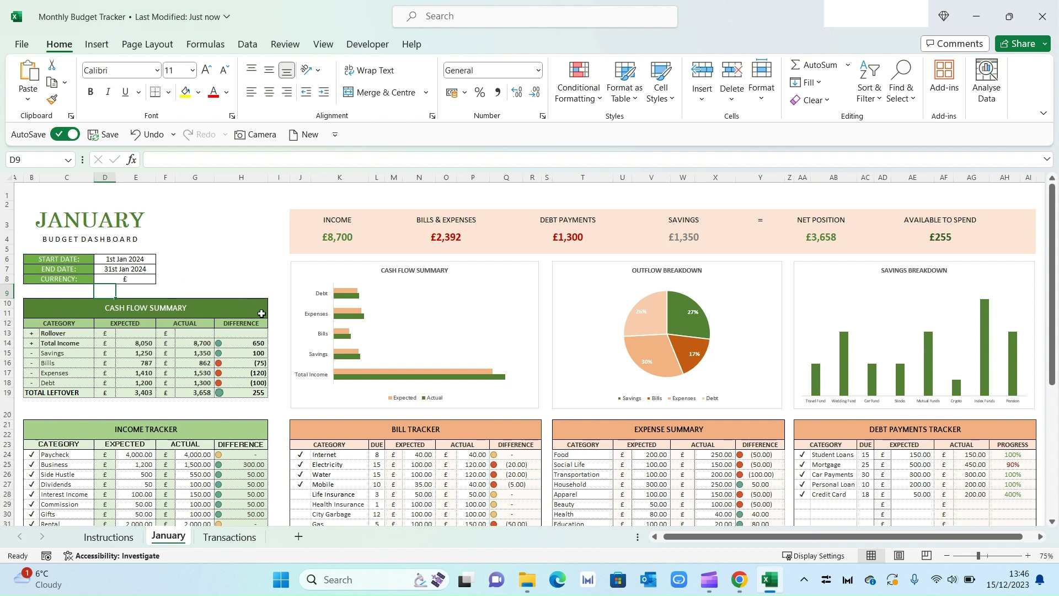
Scroll down past the charts to the Income, Bill, Expense and Debt trackers.
scroll(263, 429, down, 1)
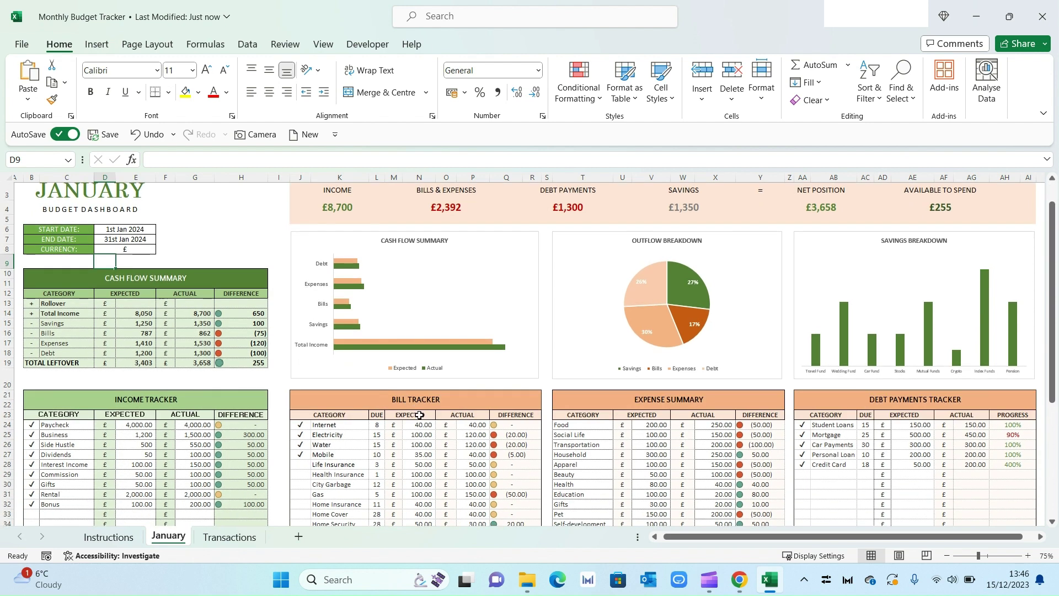
scroll(573, 402, up, 1)
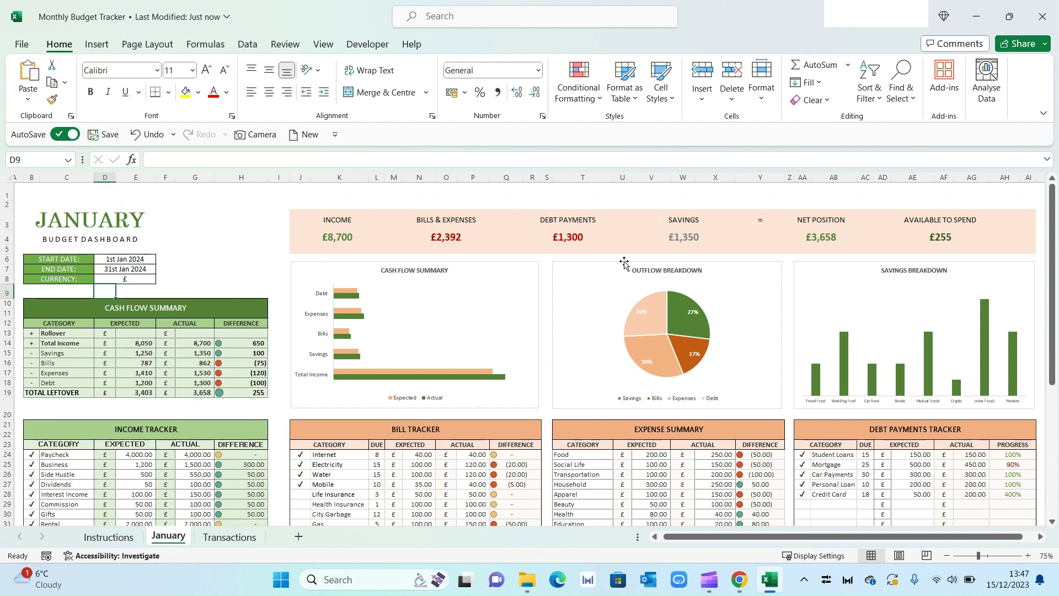
scroll(402, 330, down, 2)
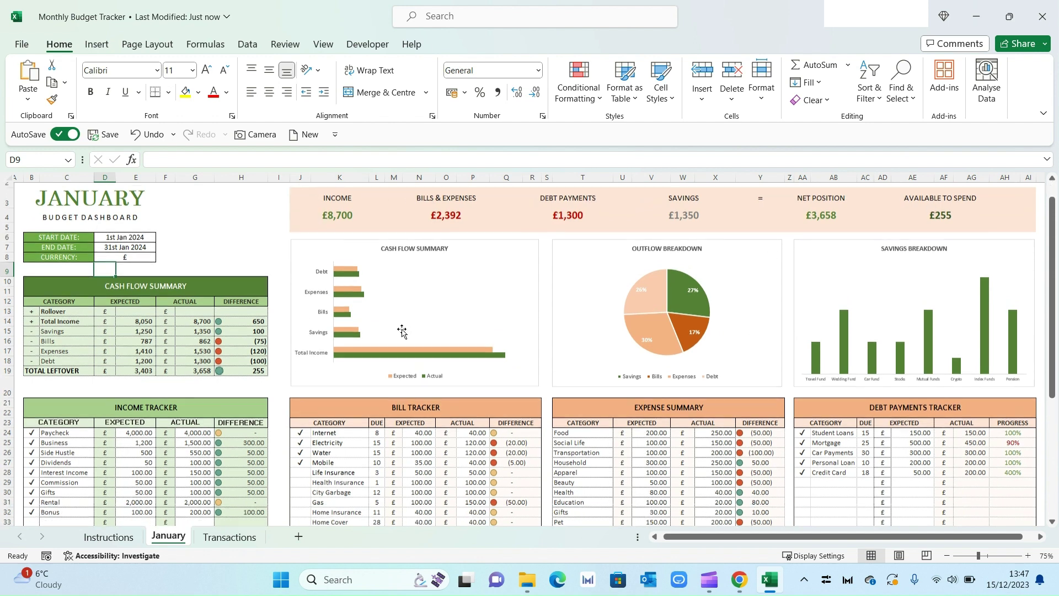
scroll(402, 329, down, 2)
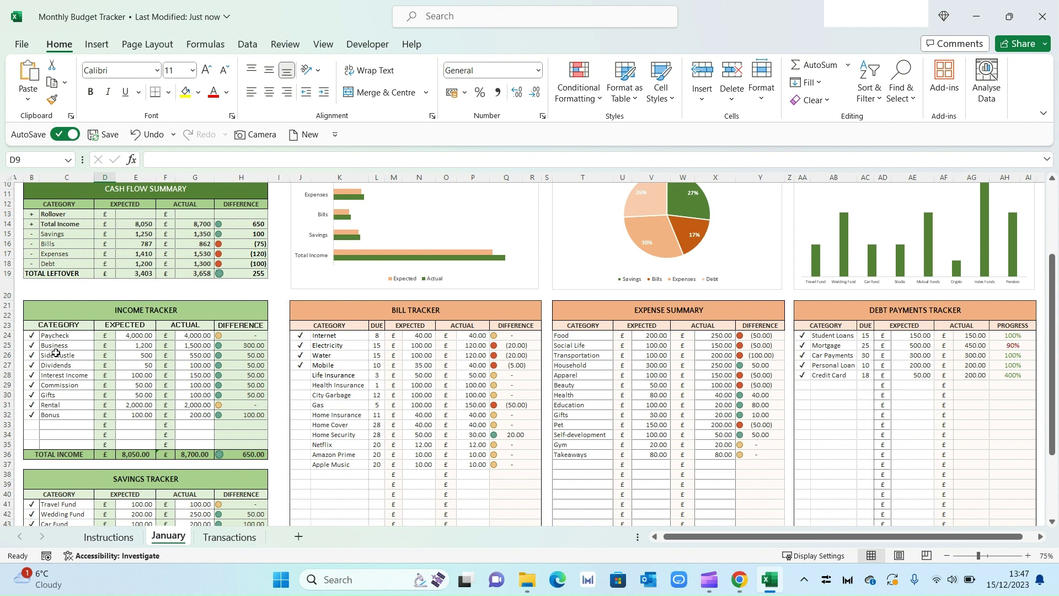
click(71, 337)
click(83, 345)
click(69, 414)
click(70, 423)
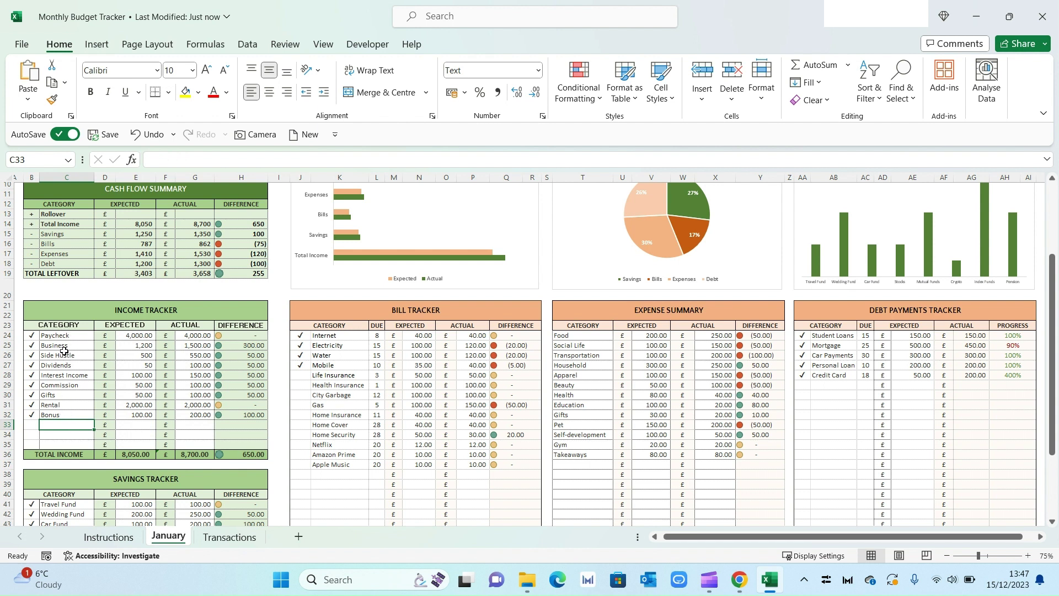
click(34, 336)
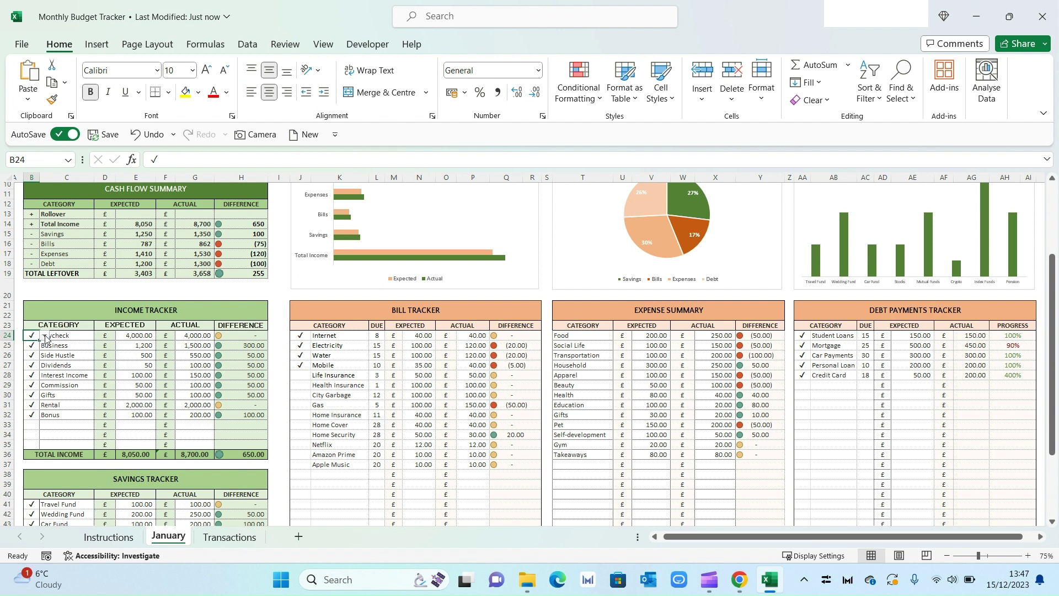
click(44, 336)
click(45, 337)
click(76, 337)
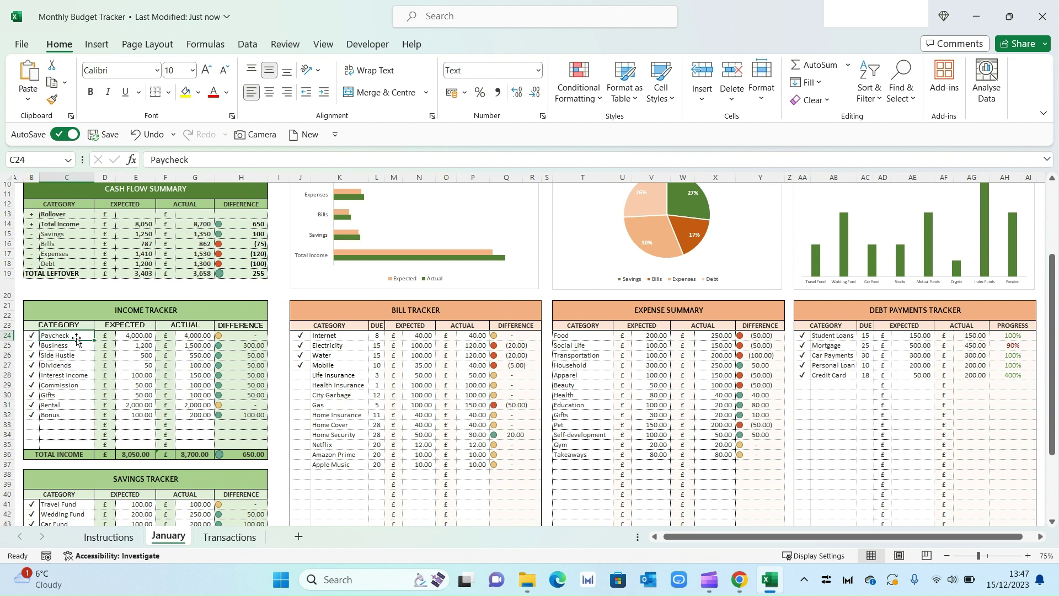
click(32, 335)
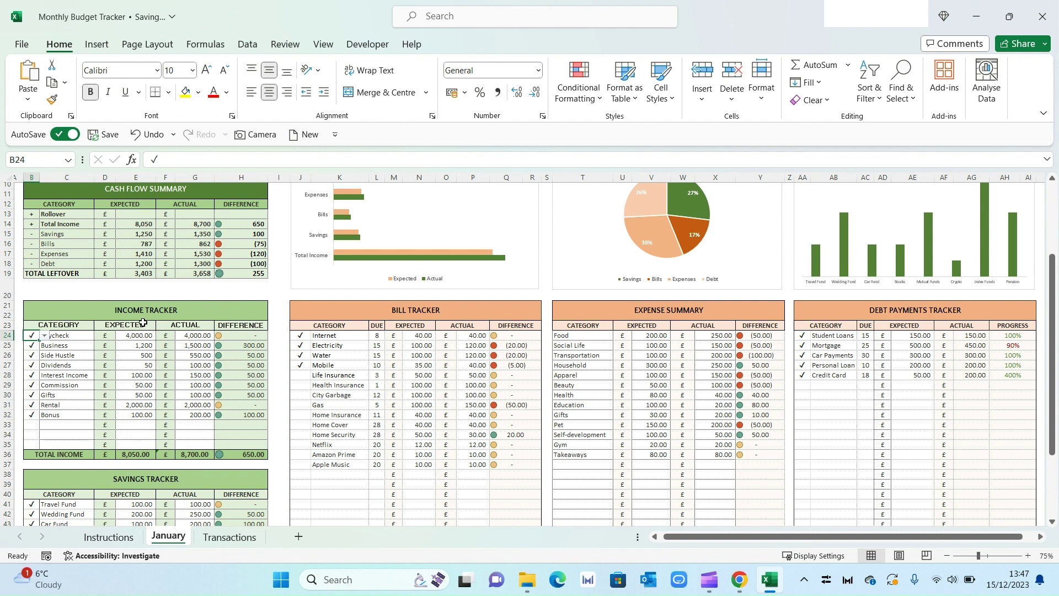
Check the expected income sum, then enter 4200 as Paycheck's actual income in G24.
drag(138, 335, 138, 436)
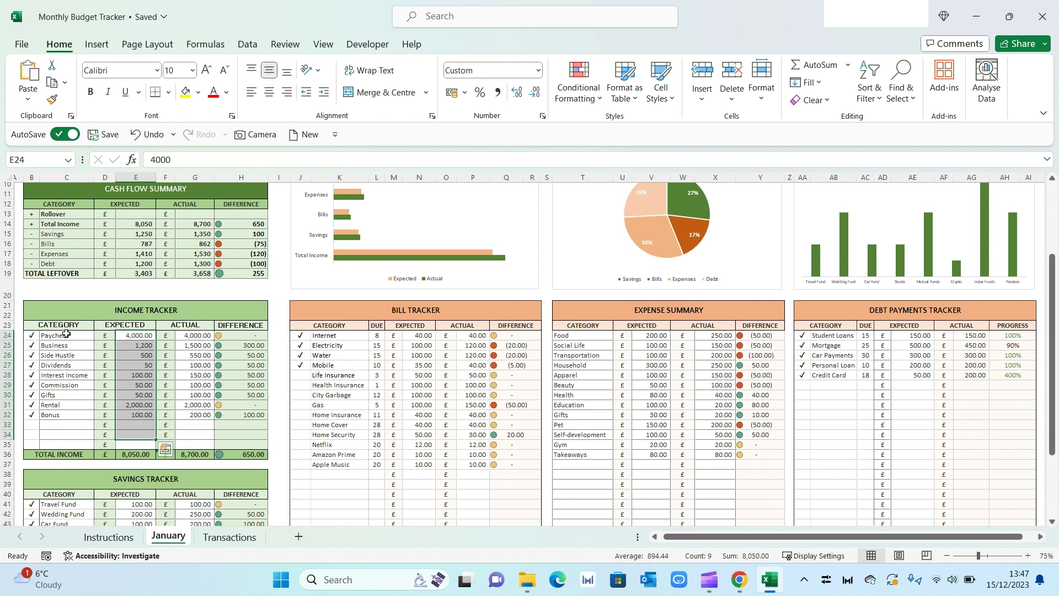
click(142, 363)
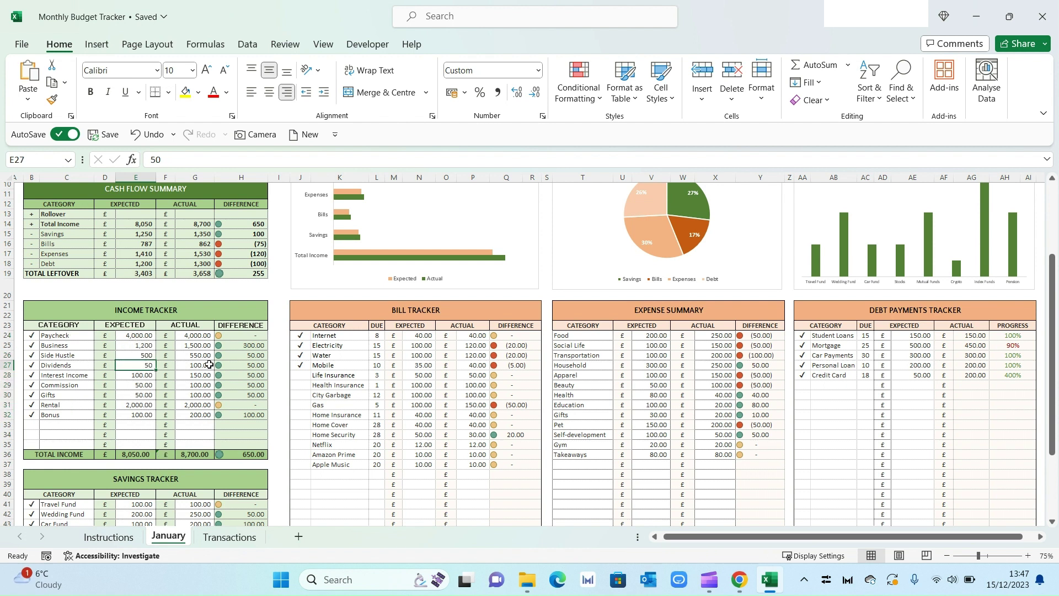
click(205, 335)
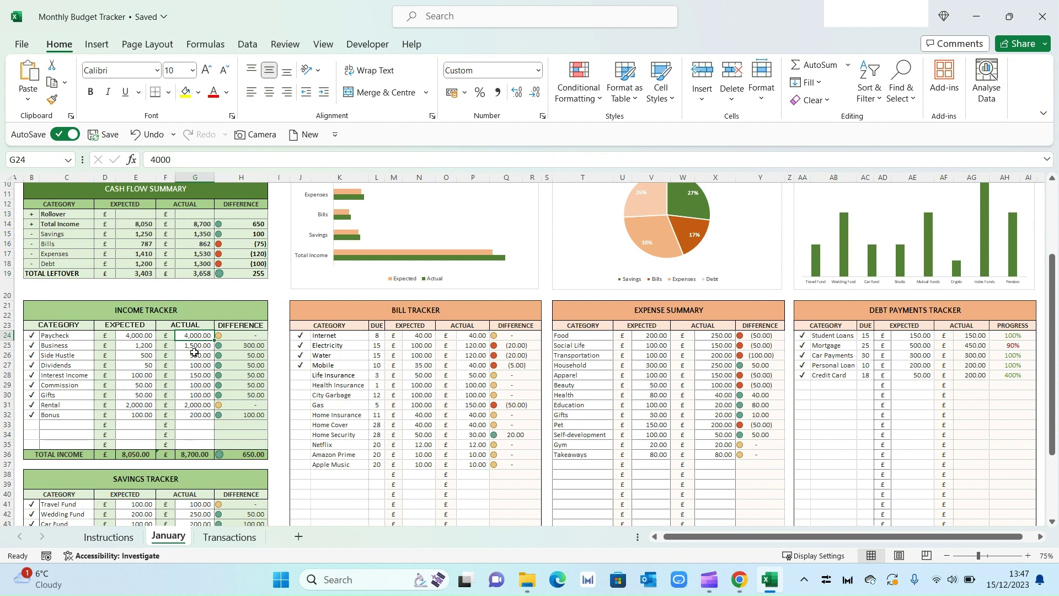
text(4)
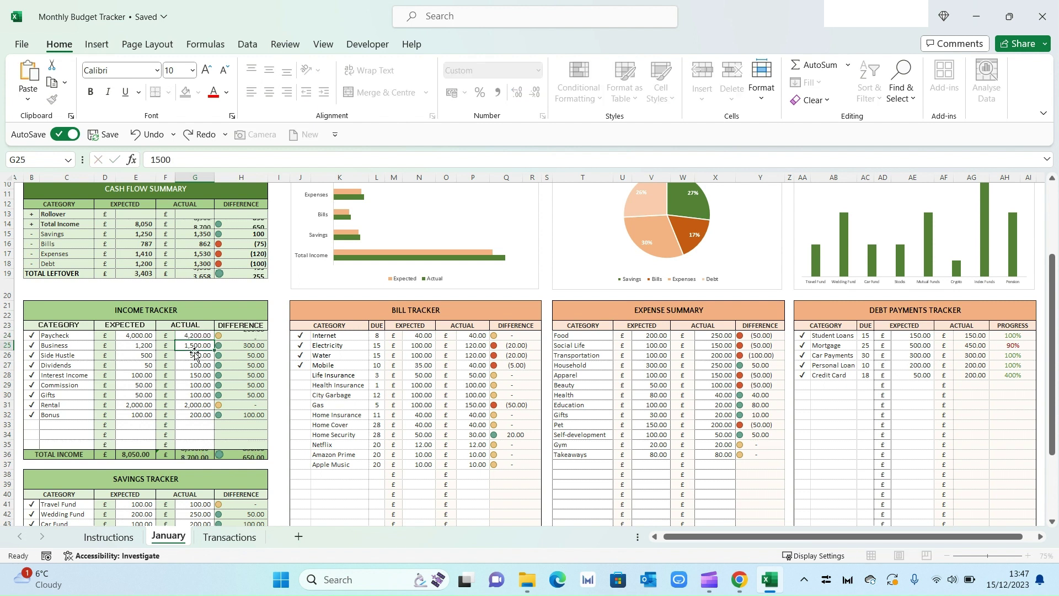
key(Return)
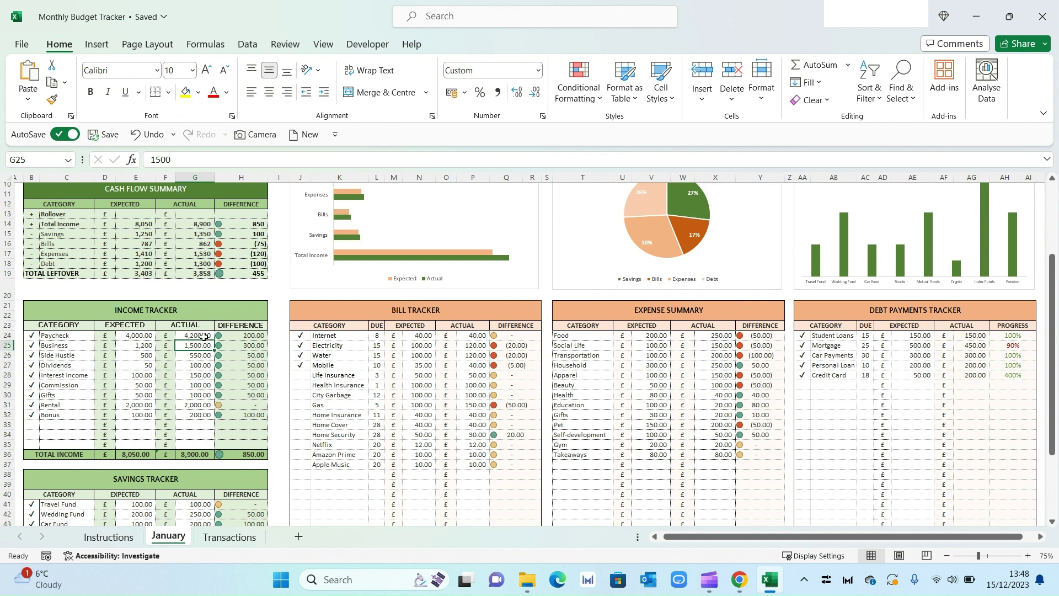
Change Paycheck's actual income in G24 to 3800.
click(202, 335)
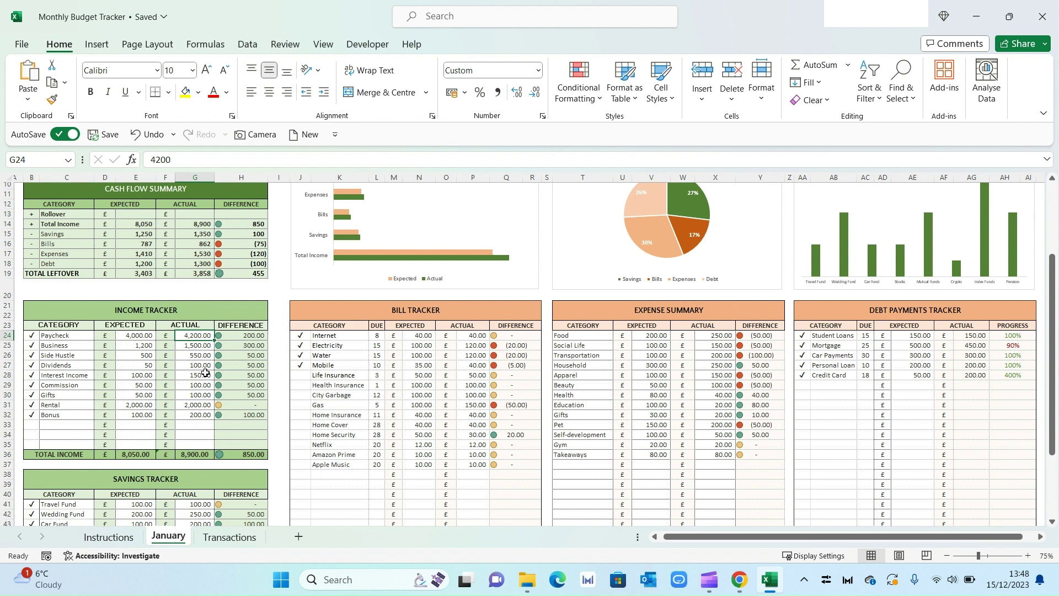
text(38)
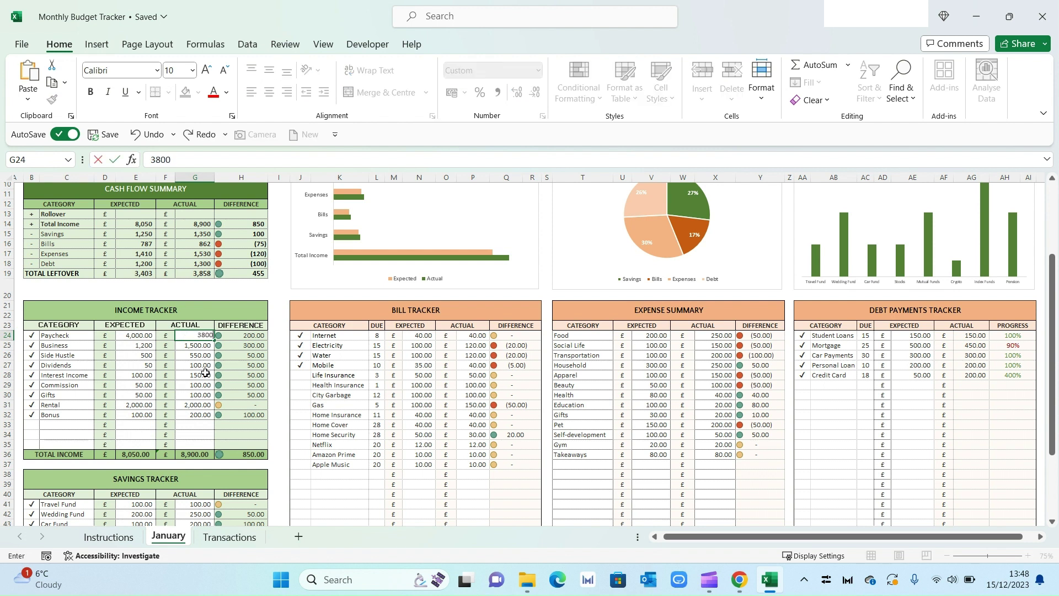
key(Return)
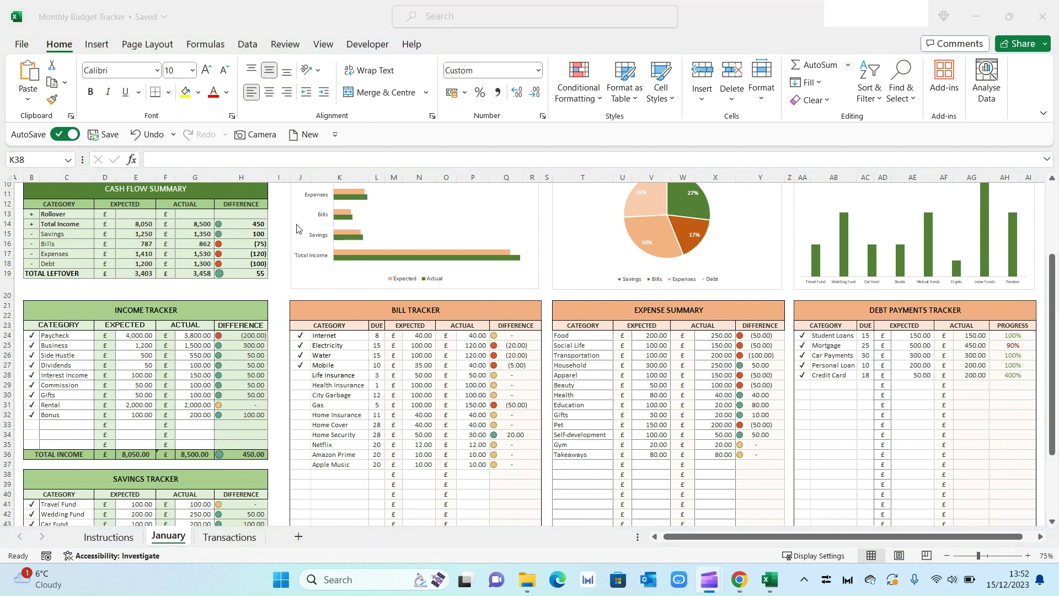
Scroll down to the Savings Tracker and the empty Bill Tracker rows, then back up slightly.
scroll(298, 227, down, 4)
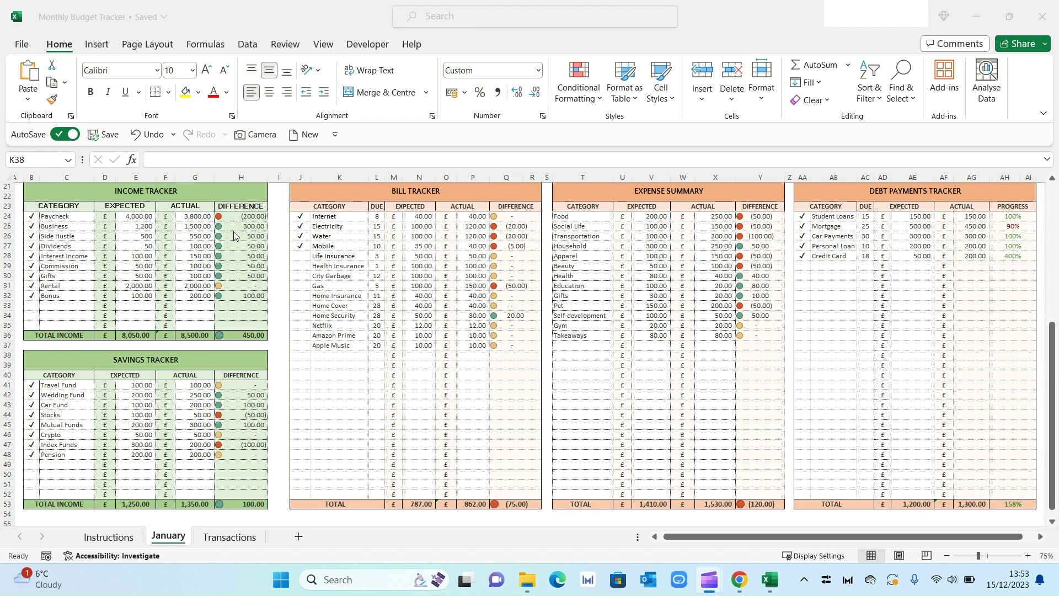
scroll(398, 336, up, 1)
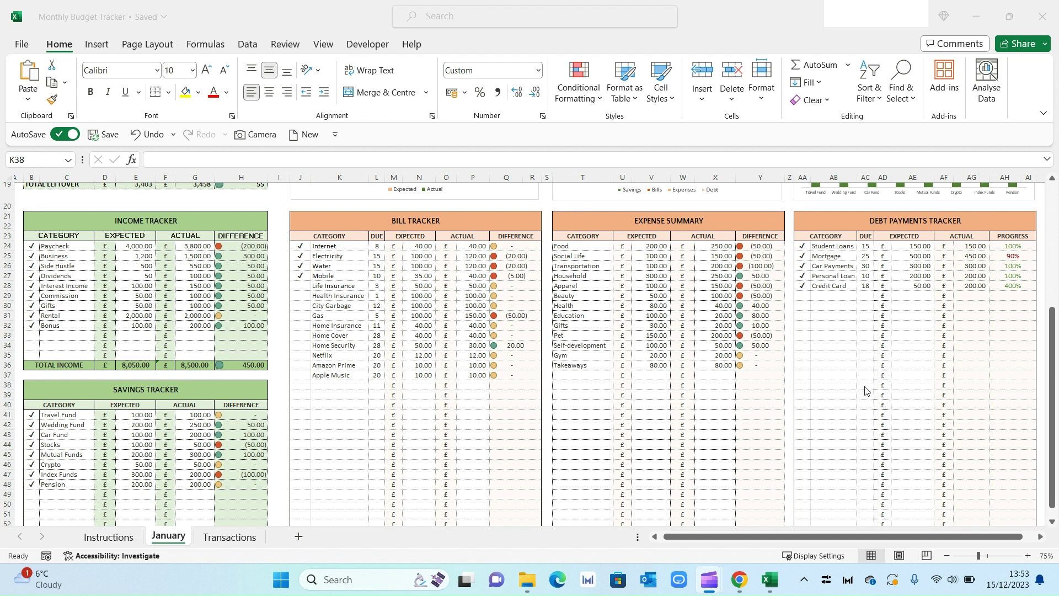
Add a 'Test New' bill due on the 21st with 100 expected and 150 actual.
click(345, 385)
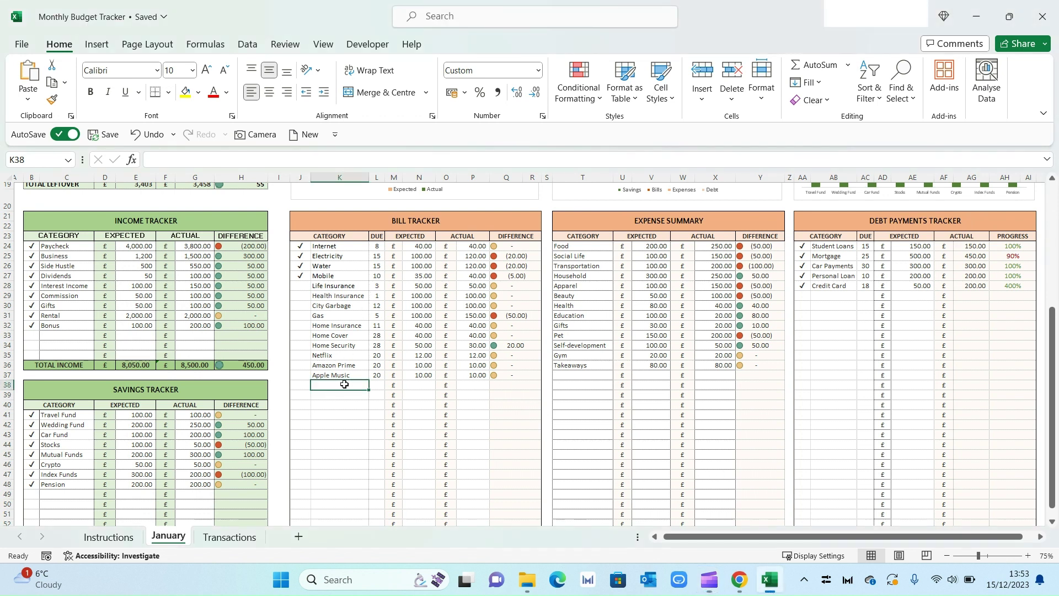
text(Test)
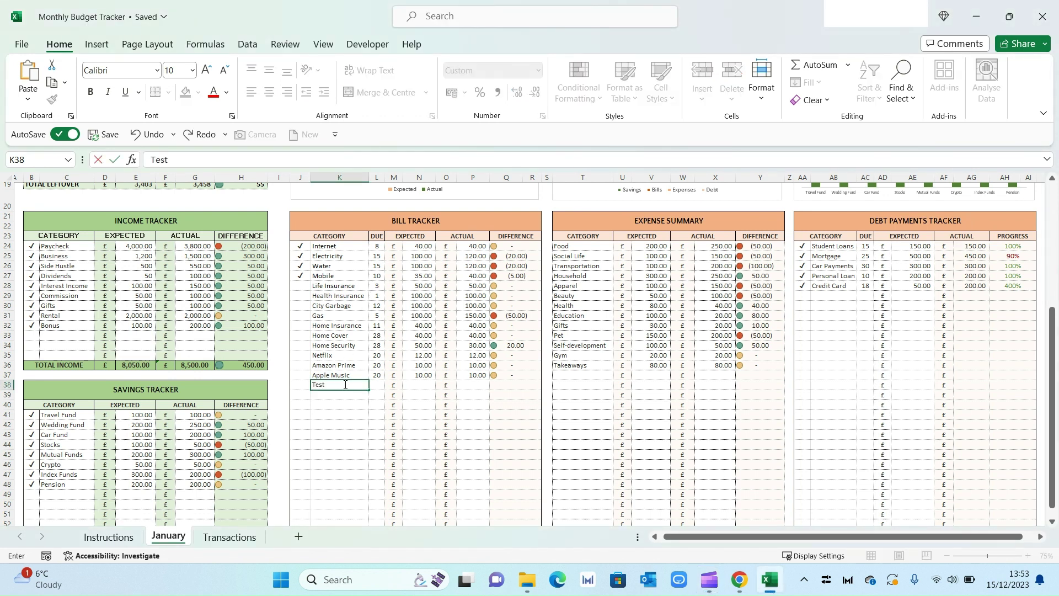
text( New)
key(Tab)
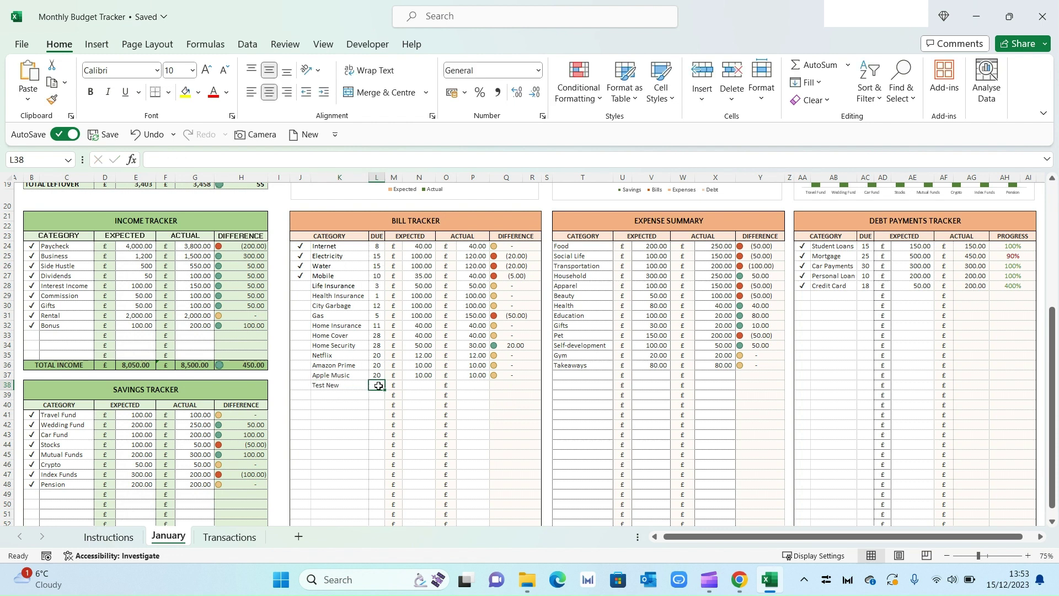
text(21)
key(Return)
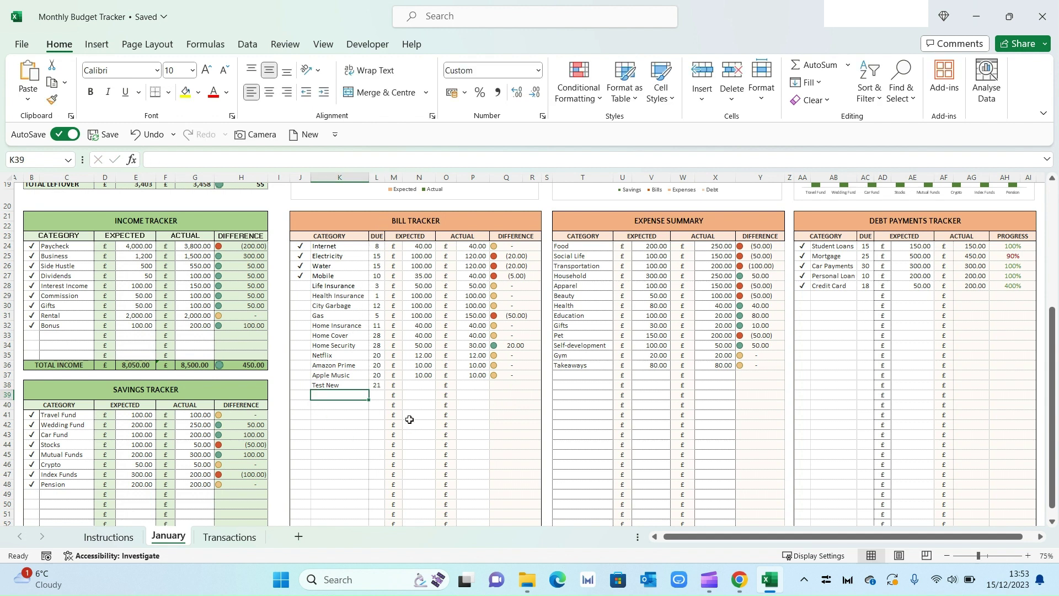
click(423, 386)
text(100)
key(Return)
click(476, 385)
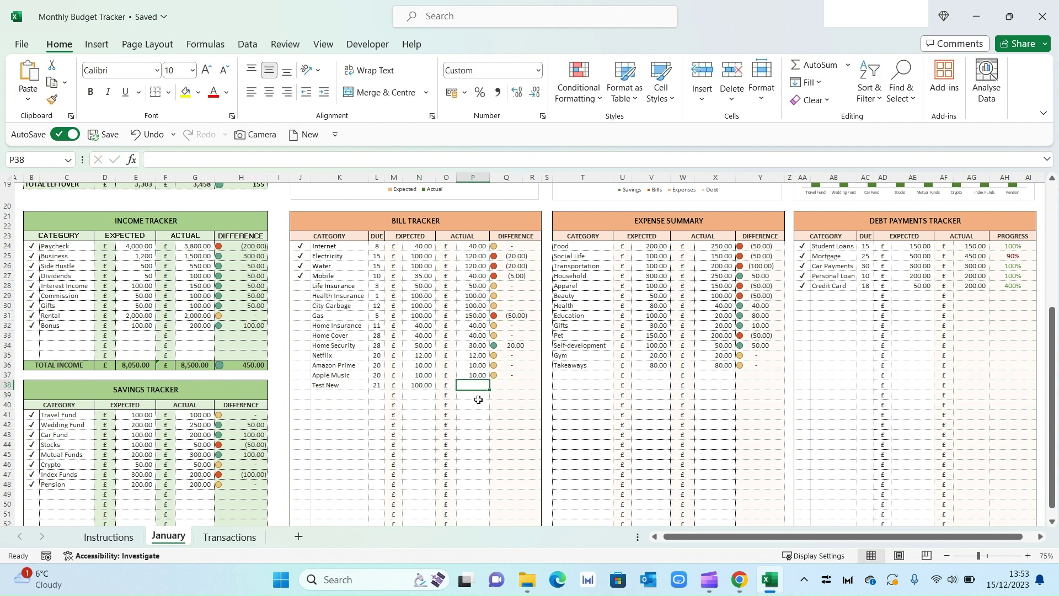
text(150)
key(Return)
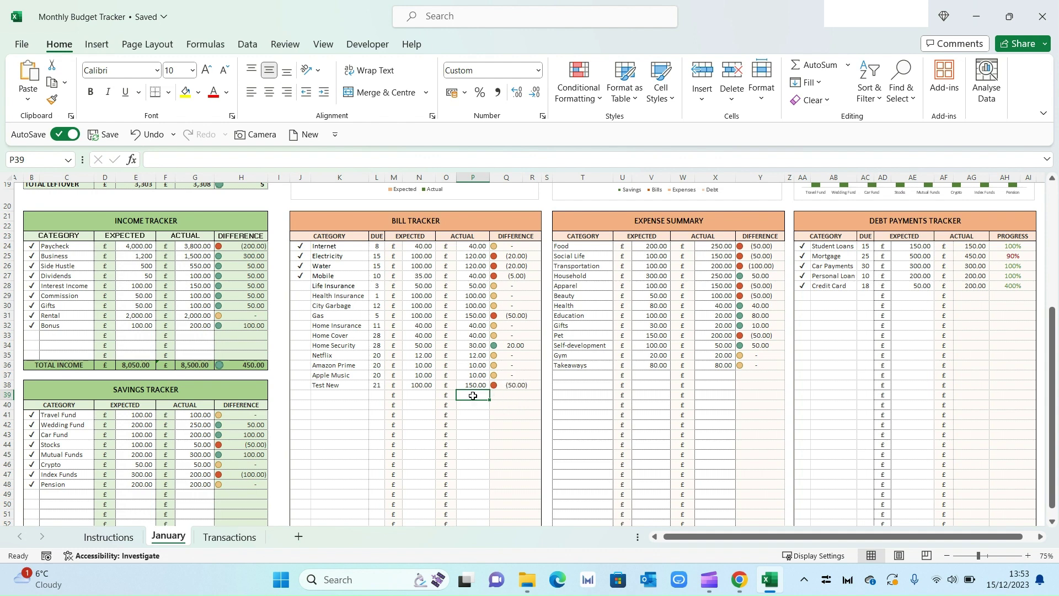
Widen column P so the bills actual total shows 1,012.00, then check the P53 and Q53 formulas.
scroll(472, 396, down, 2)
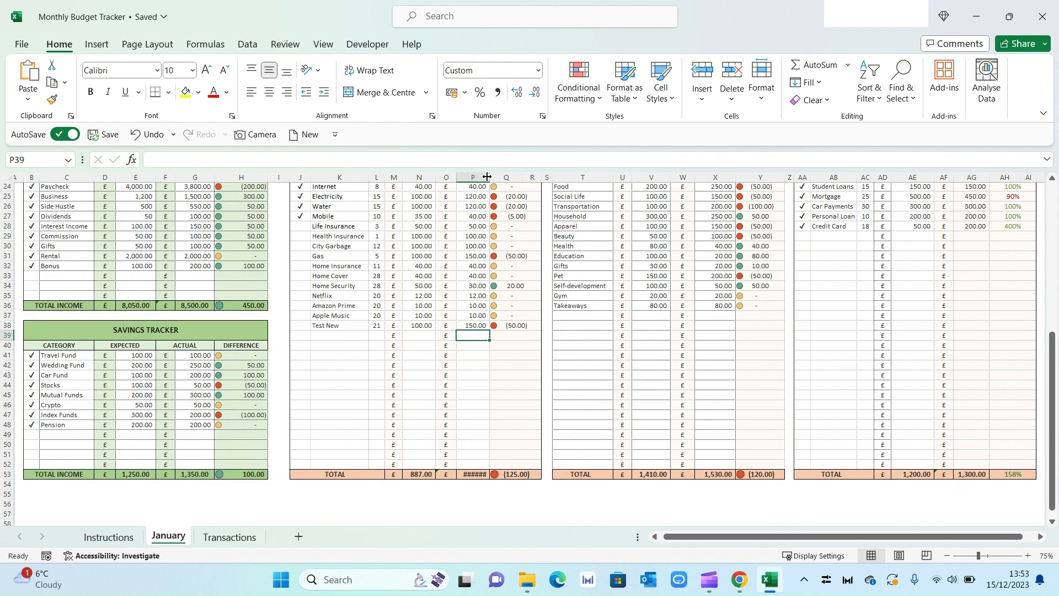
drag(490, 178, 498, 177)
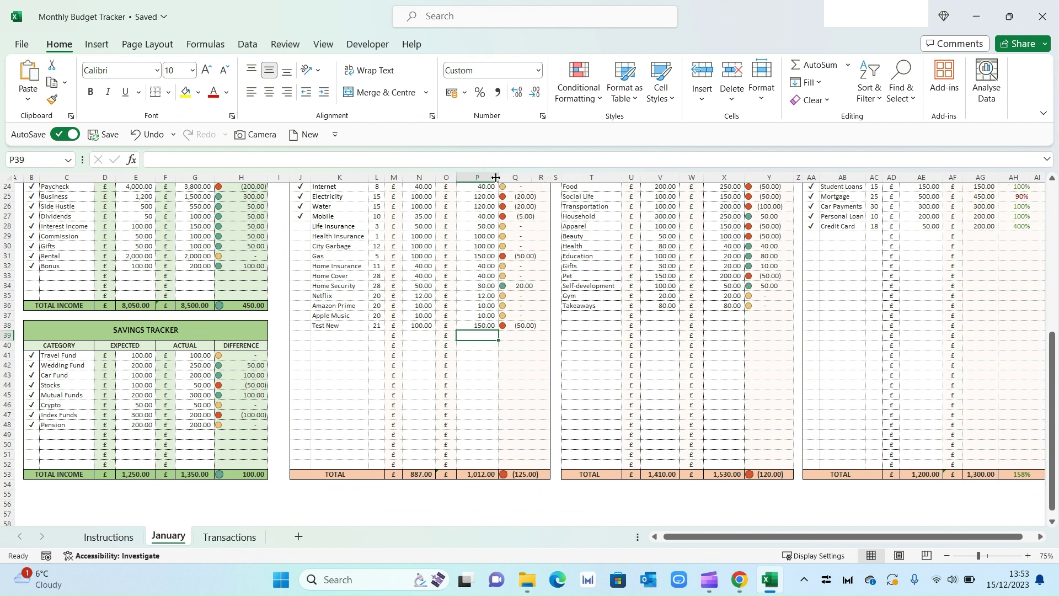
click(481, 474)
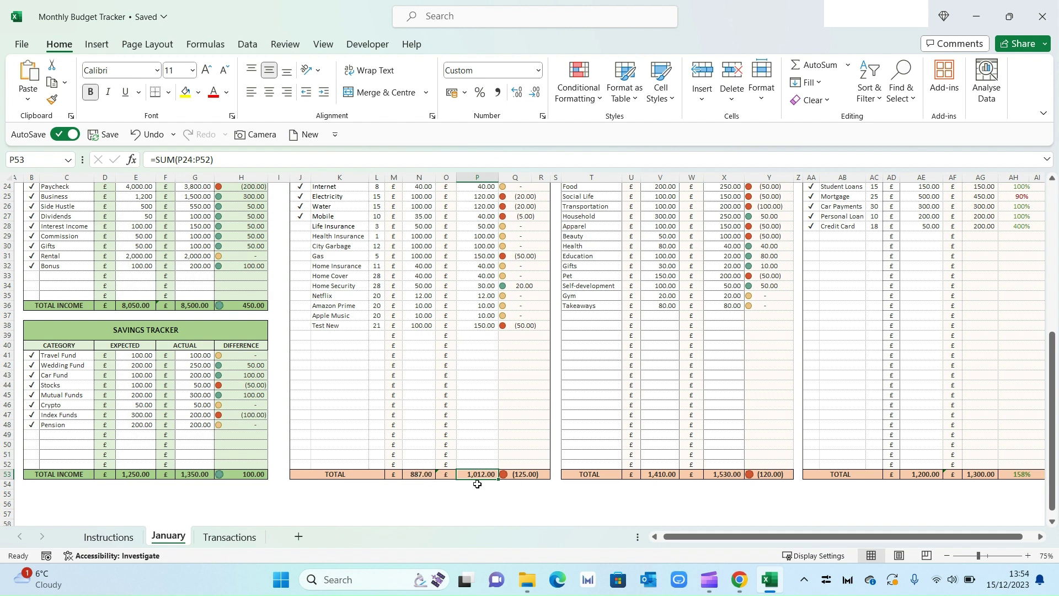
click(539, 475)
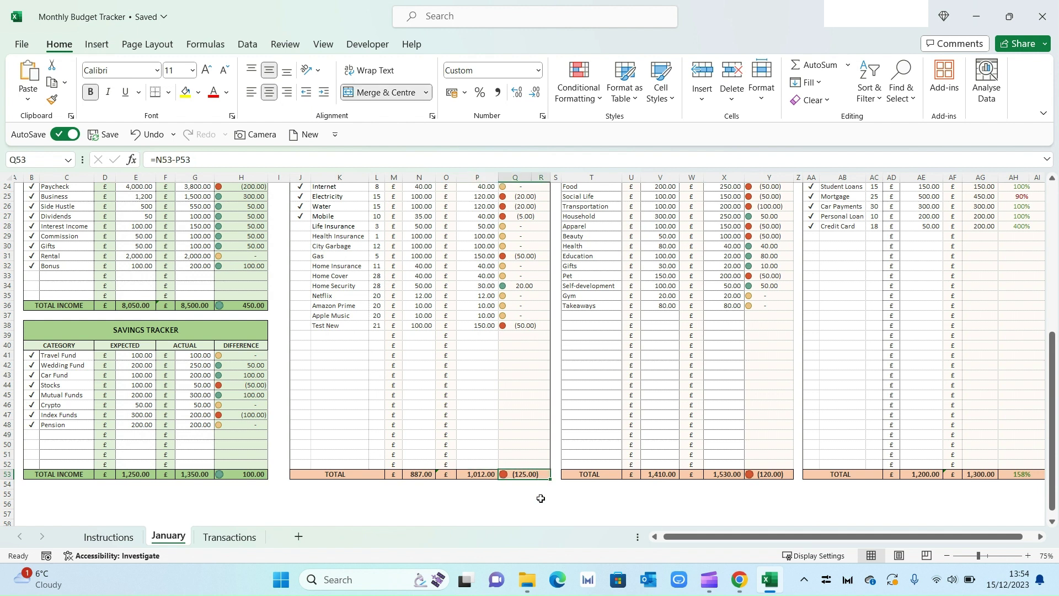
Enter a New Loan debt category with a due day of 29.
scroll(540, 498, up, 3)
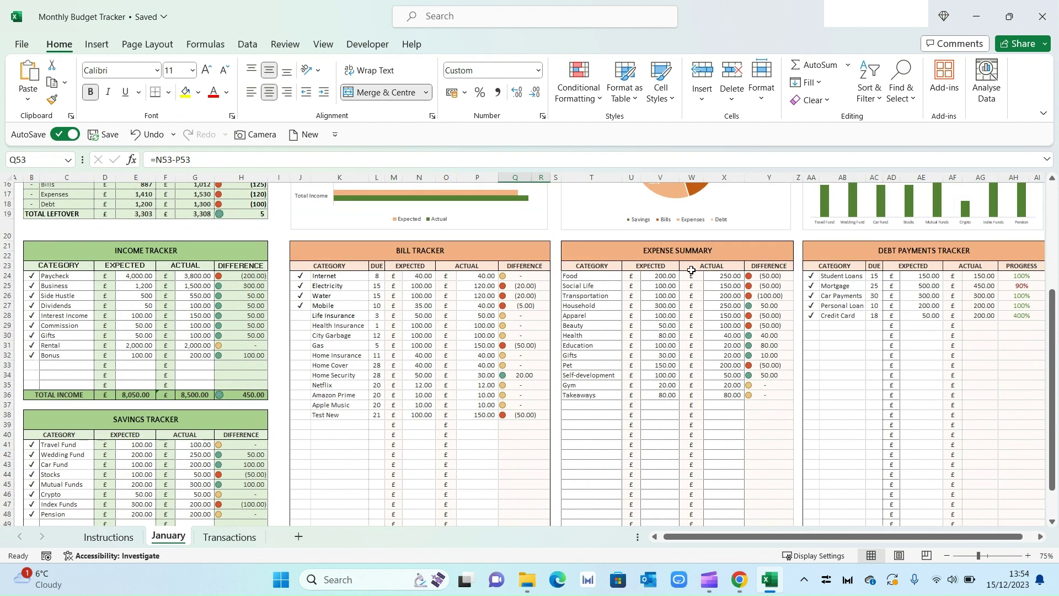
drag(833, 536, 845, 536)
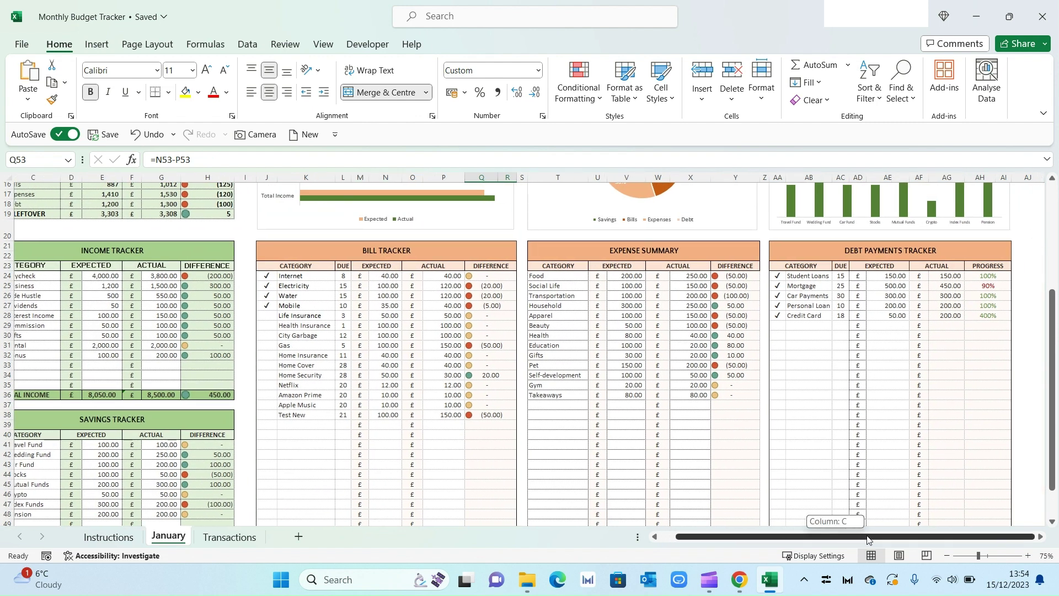
scroll(884, 365, down, 1)
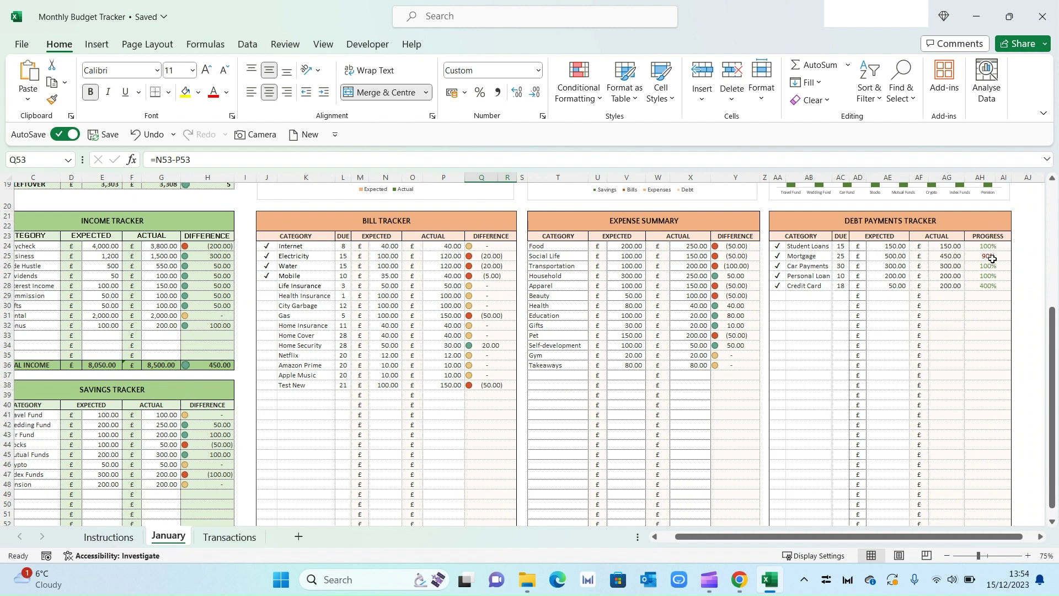
click(807, 298)
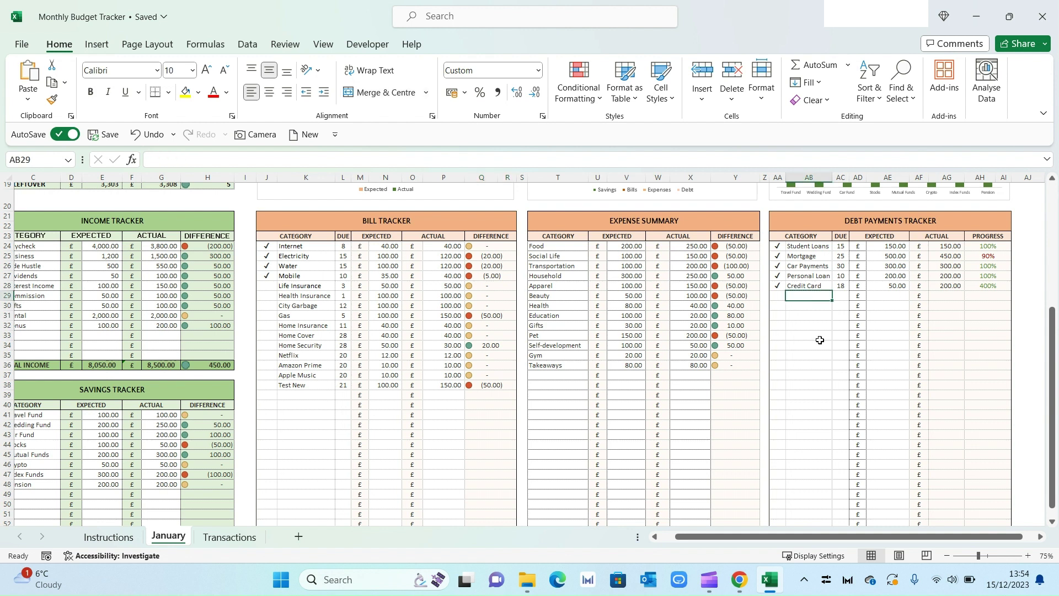
text(L)
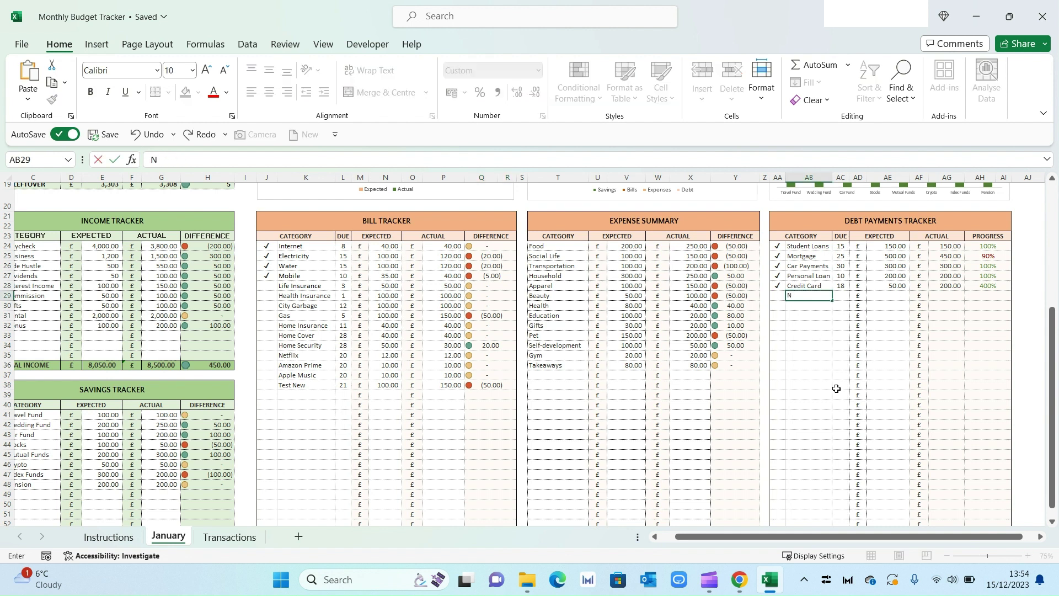
text(ew Loan)
key(Tab)
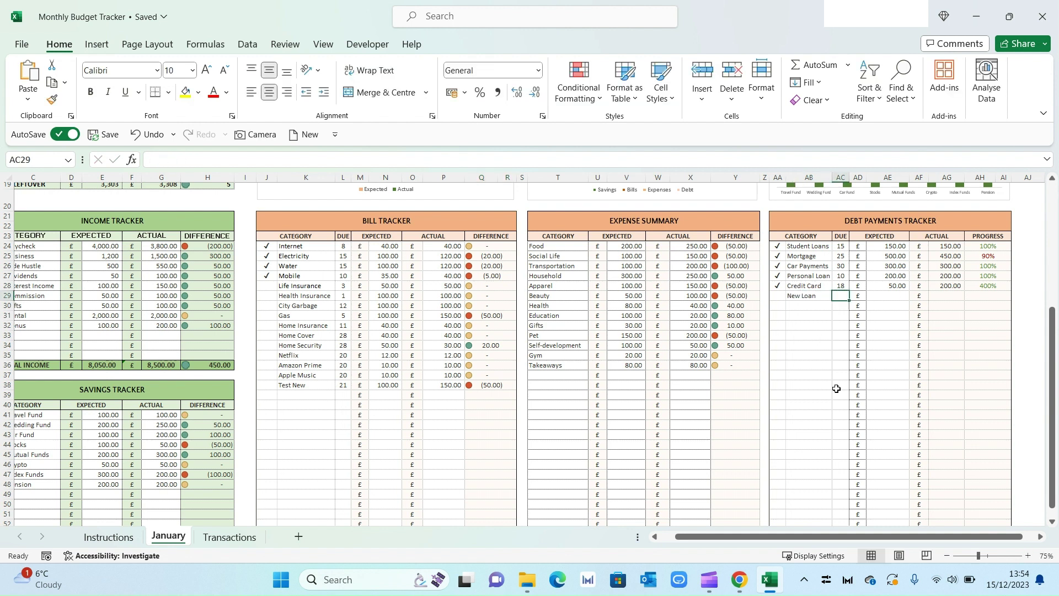
text(29)
key(Tab)
key(Tab)
Set New Loan's expected amount to 100 and actual to 80, checking its 80% progress.
text(1000)
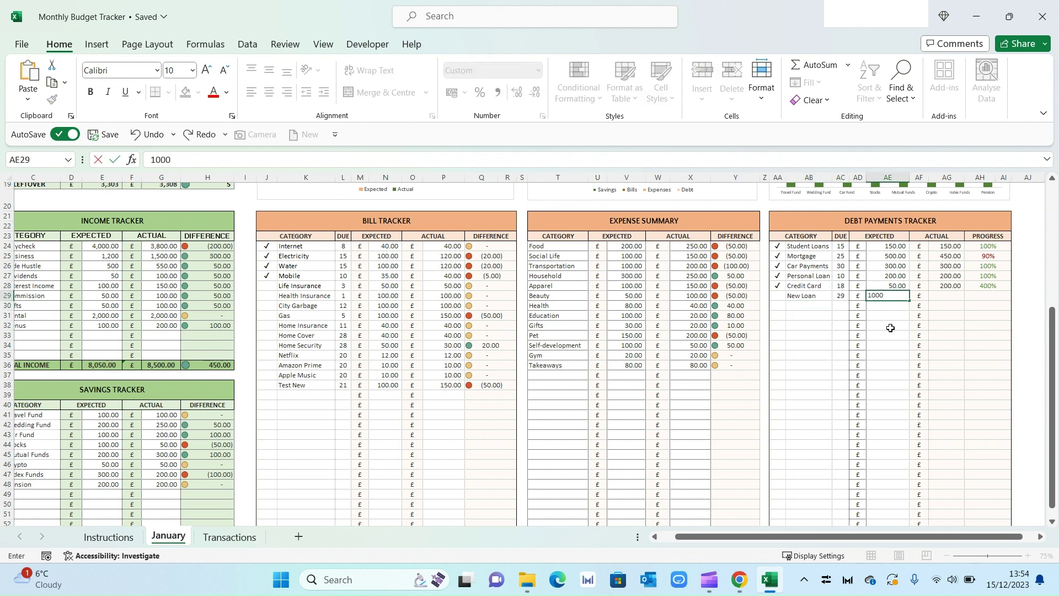
key(Return)
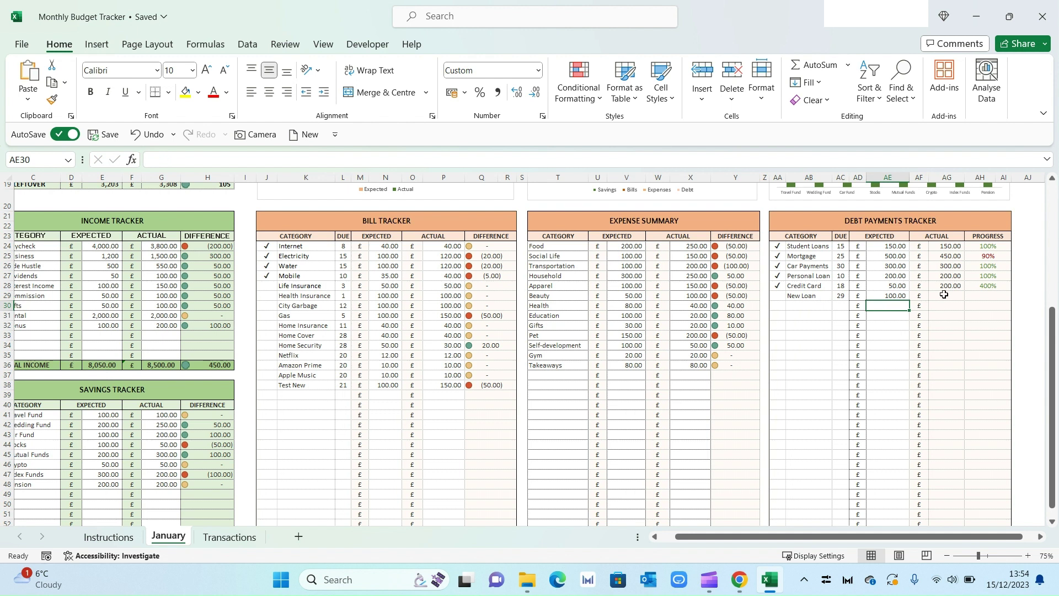
click(945, 295)
text(80)
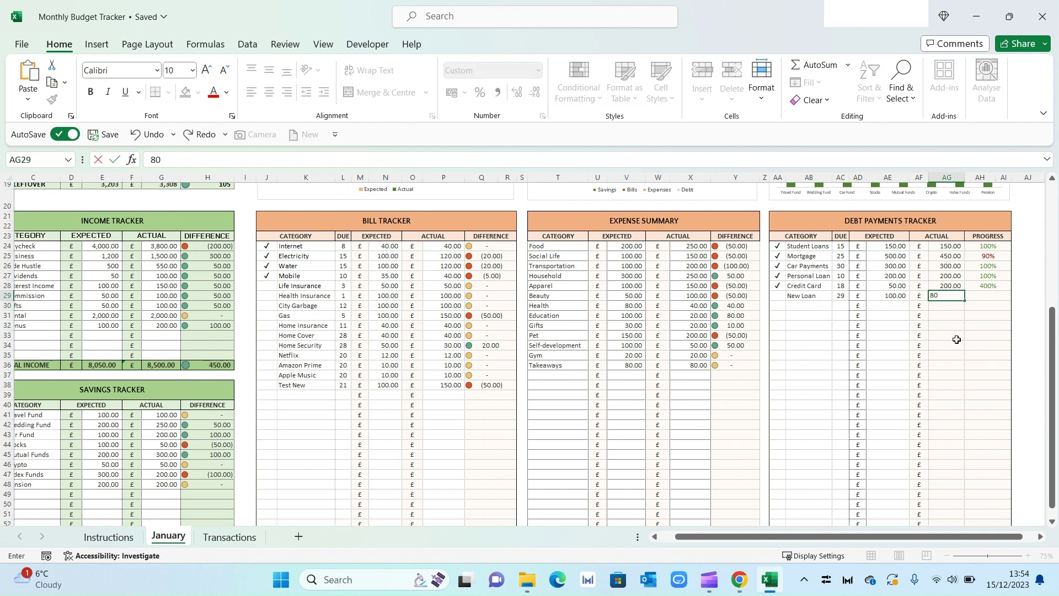
key(Return)
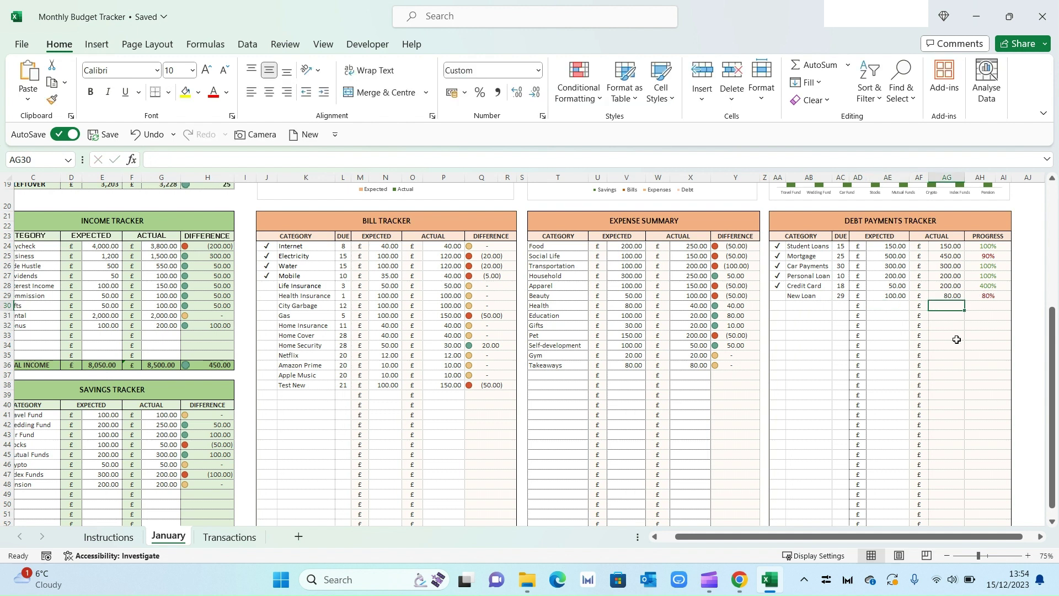
click(995, 296)
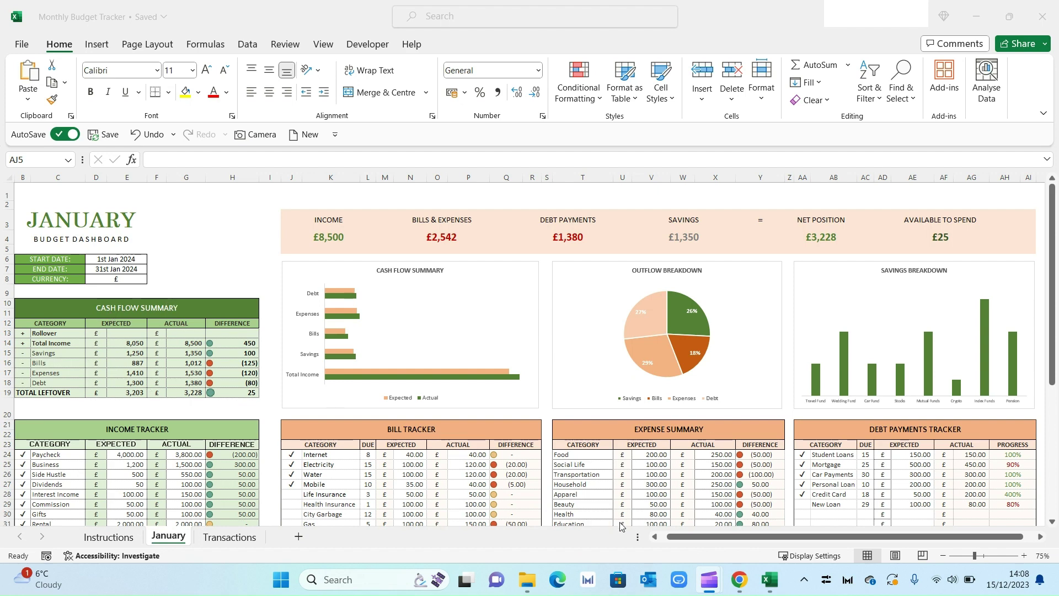
click(664, 543)
drag(673, 544, 666, 544)
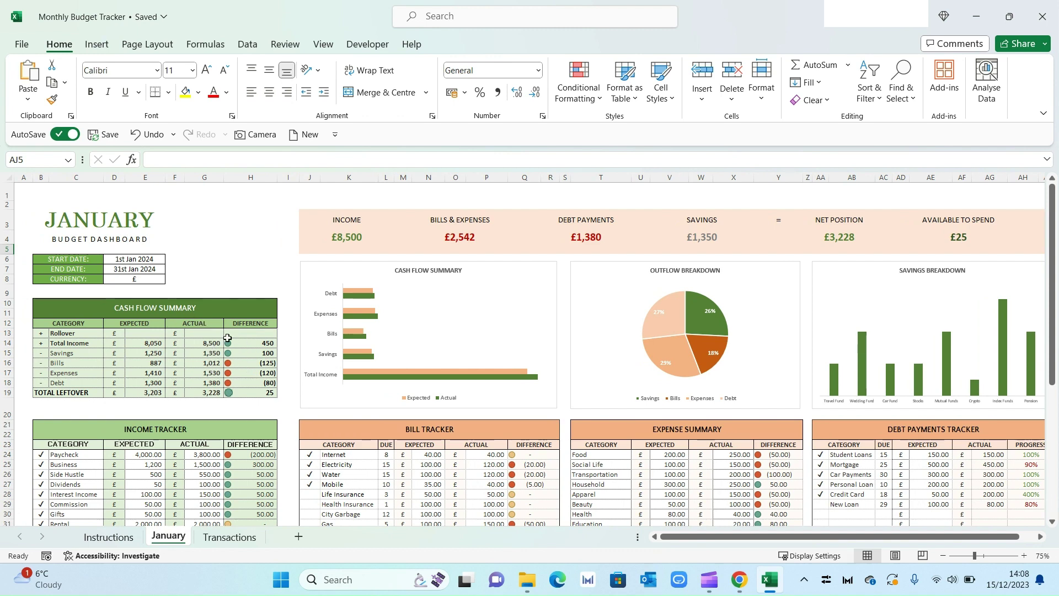
scroll(225, 371, down, 1)
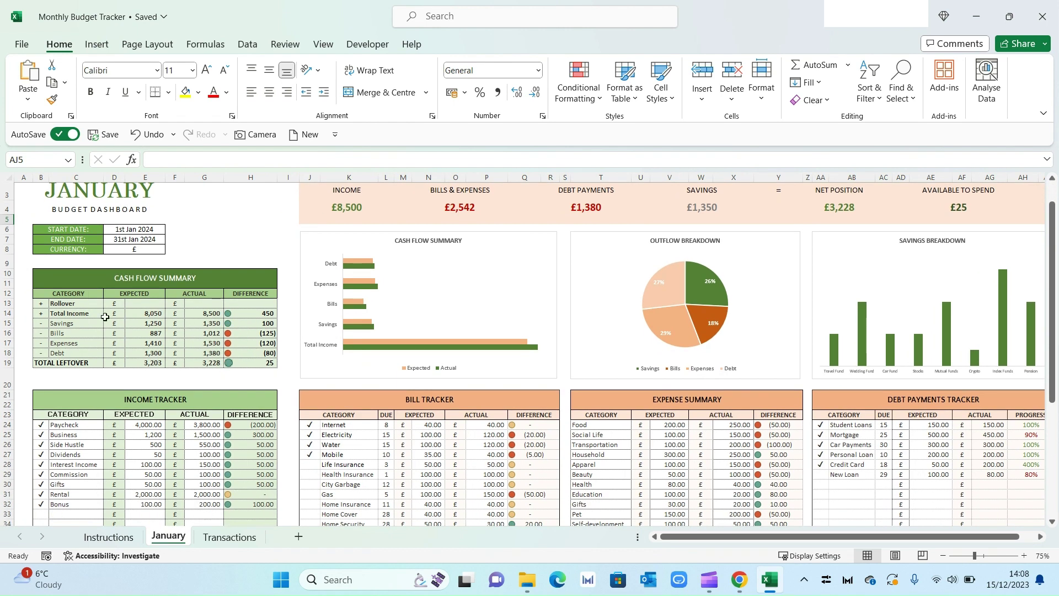
scroll(218, 410, down, 1)
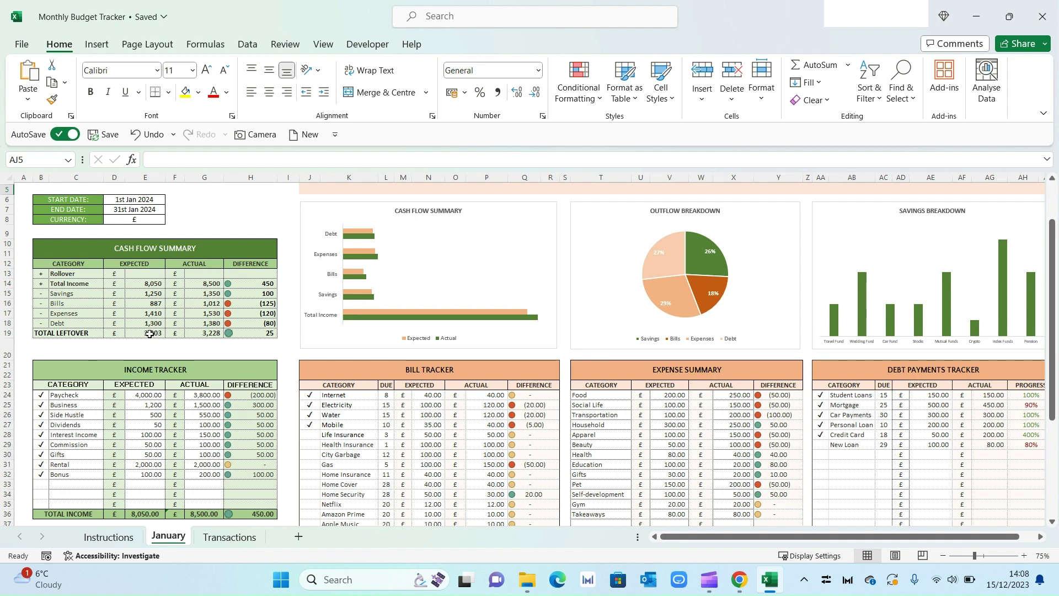
click(149, 334)
click(213, 333)
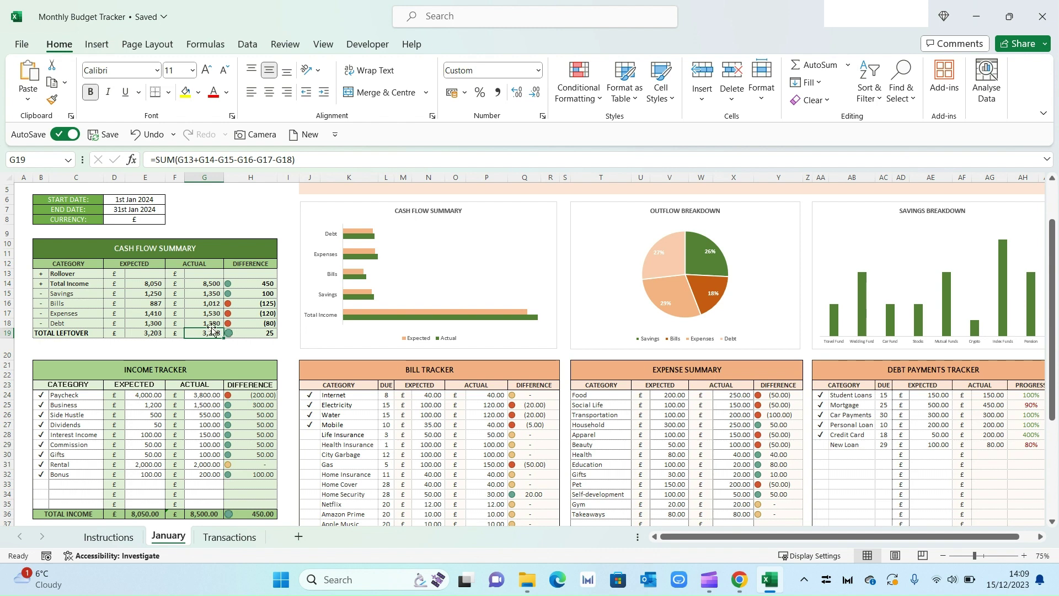
click(264, 336)
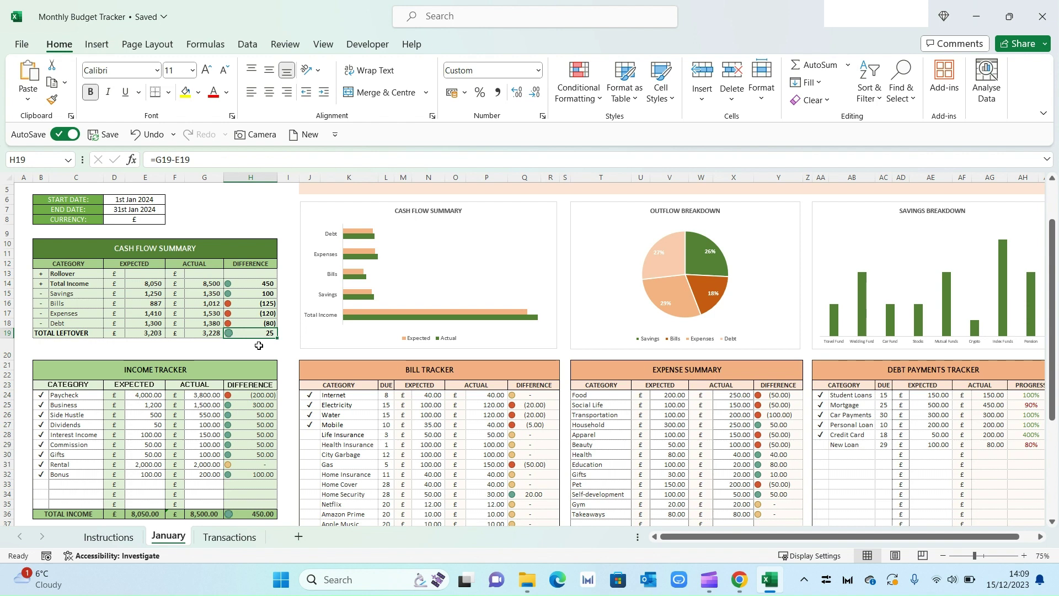
scroll(207, 287, up, 2)
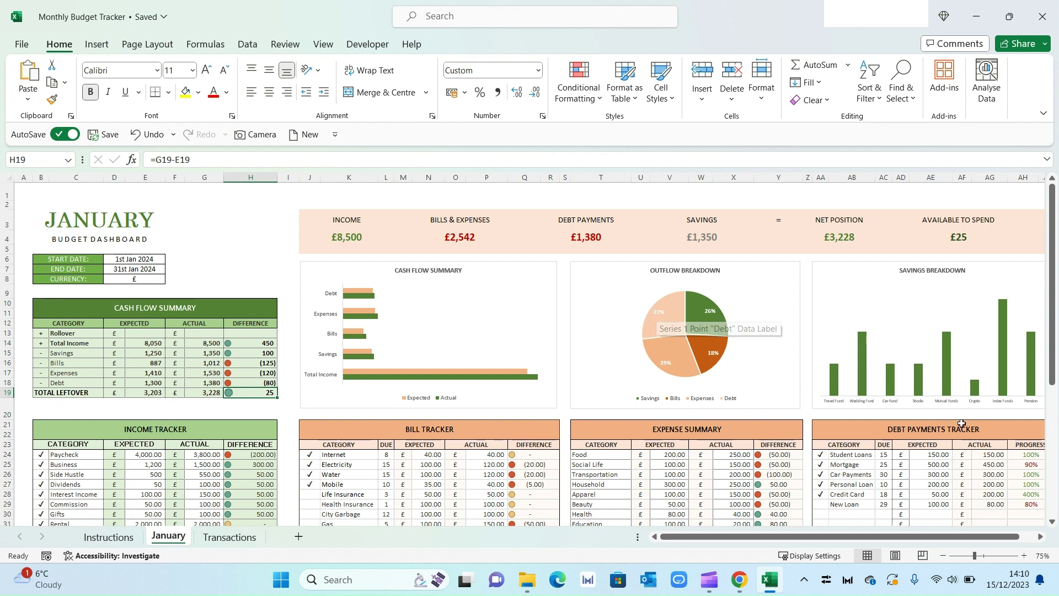
drag(928, 540, 942, 539)
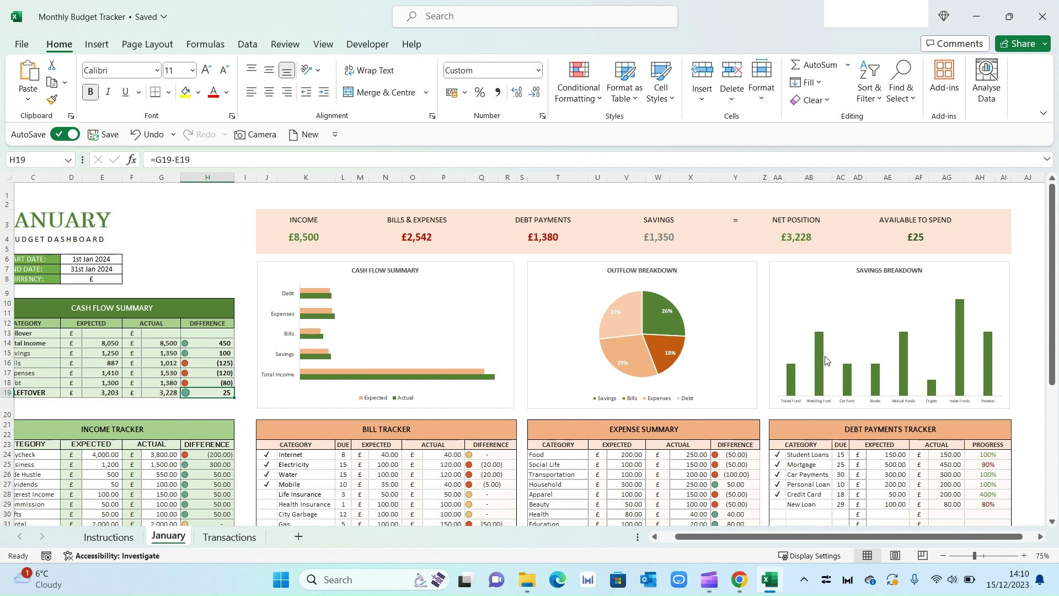
Open the Transactions sheet and jump through its Savings and Bills Tracker sections.
mouse_move(991, 372)
click(229, 537)
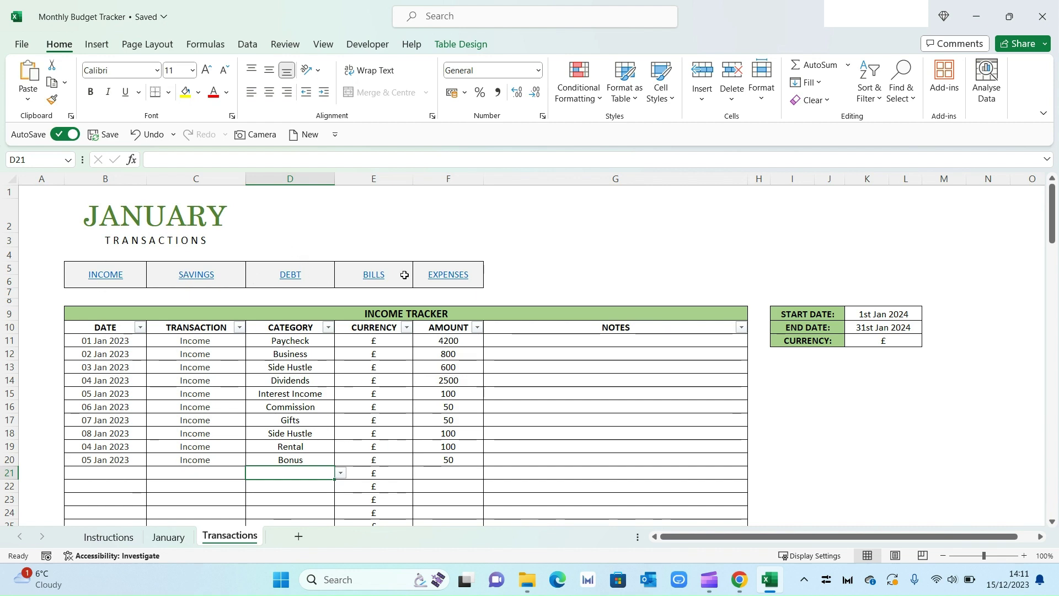
click(207, 281)
scroll(303, 448, down, 2)
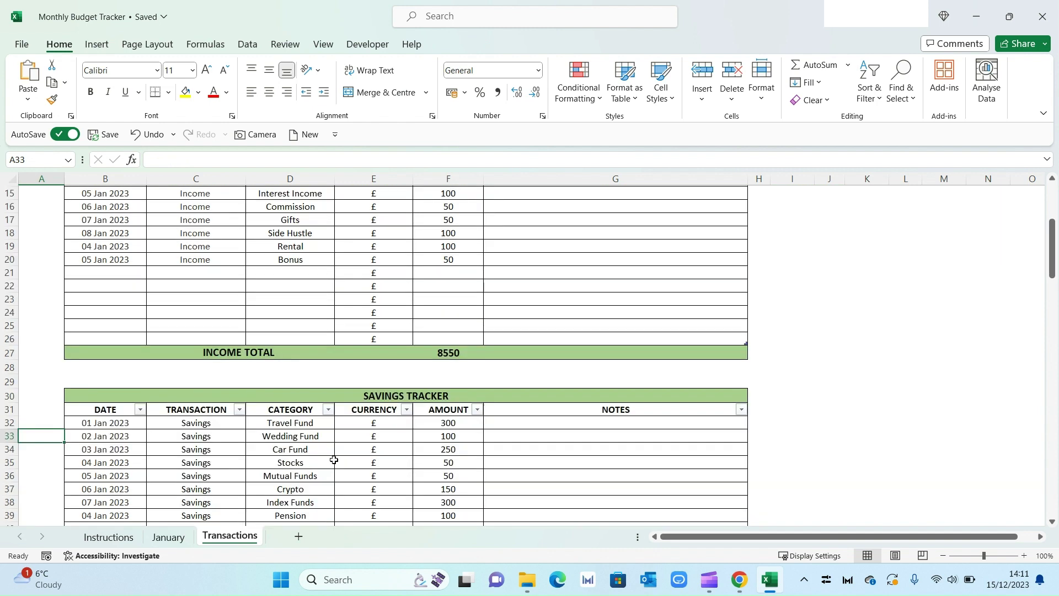
scroll(371, 421, up, 5)
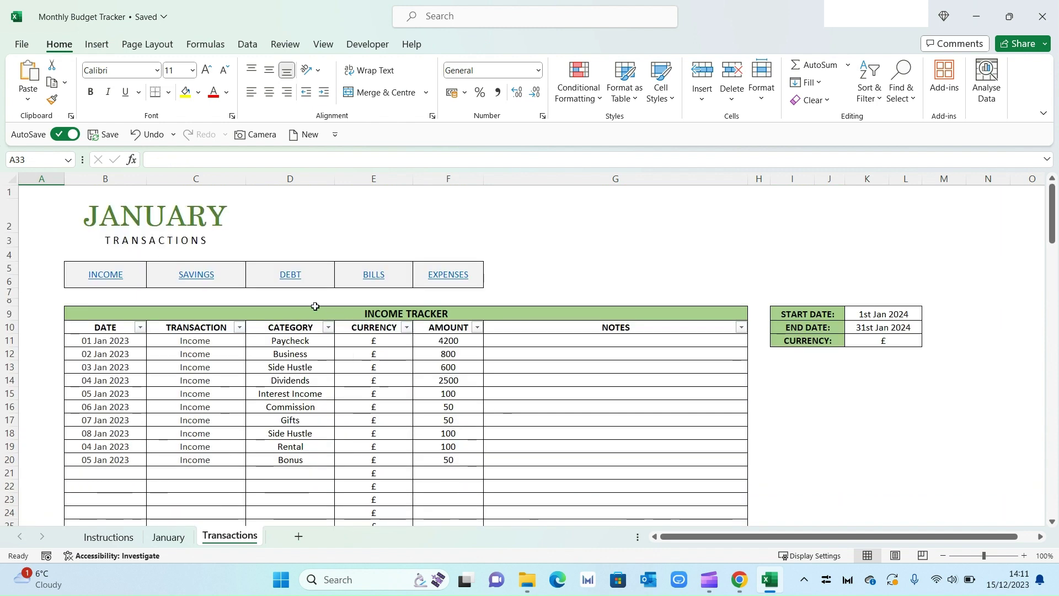
click(371, 279)
scroll(349, 390, down, 3)
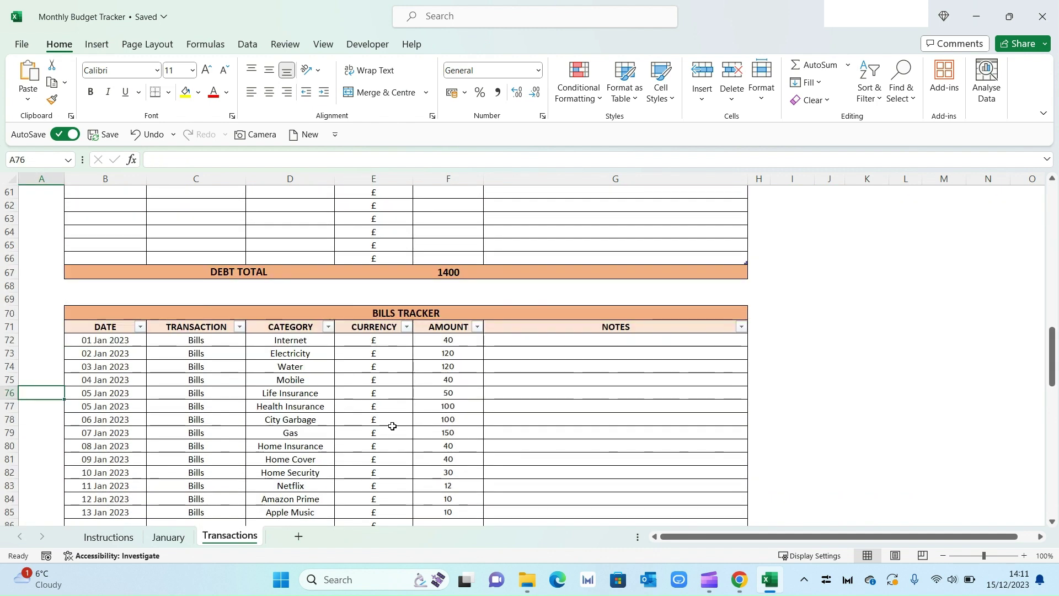
scroll(369, 376, up, 6)
scroll(371, 375, up, 14)
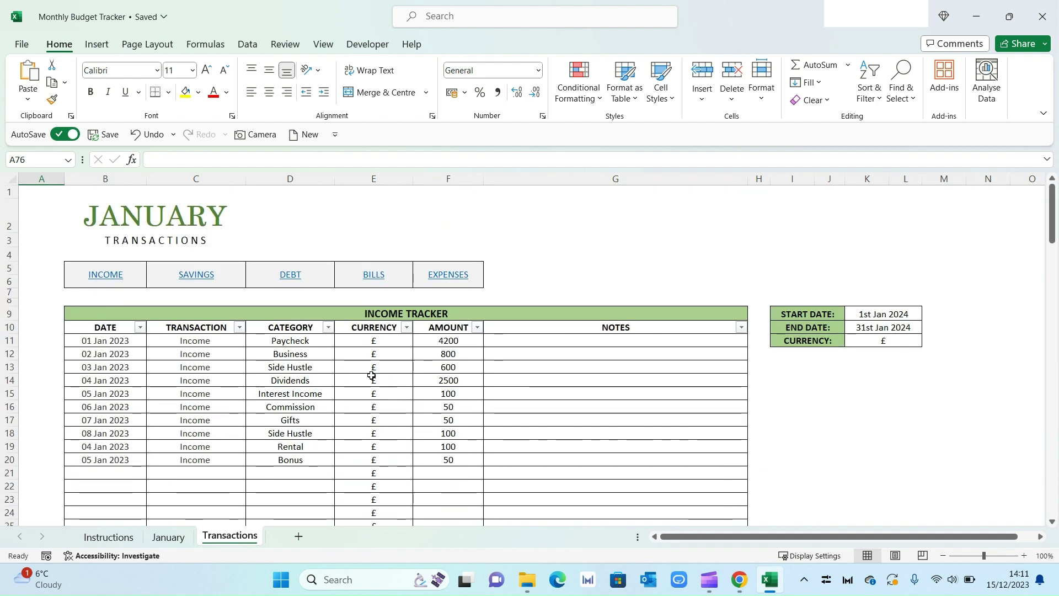
scroll(368, 364, down, 1)
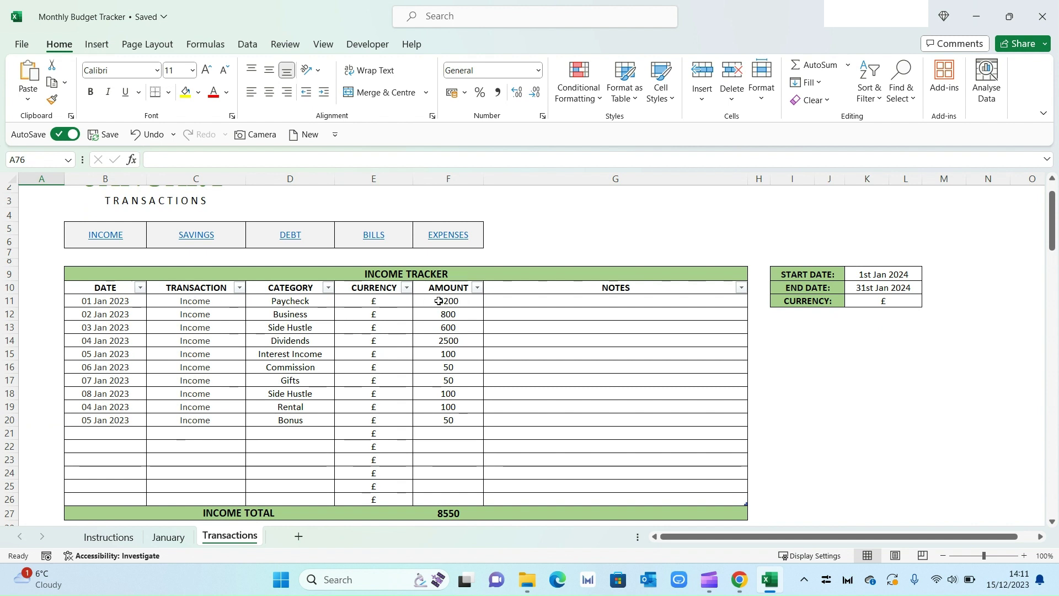
Change the Paycheck amount in F11 from 4200 to 4000.
click(464, 302)
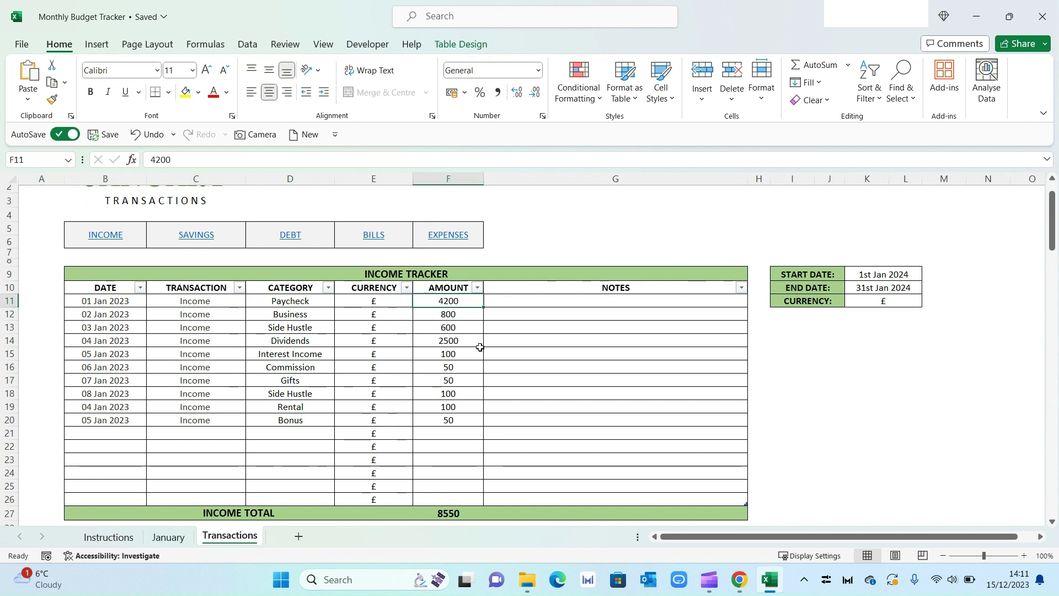
text(4000)
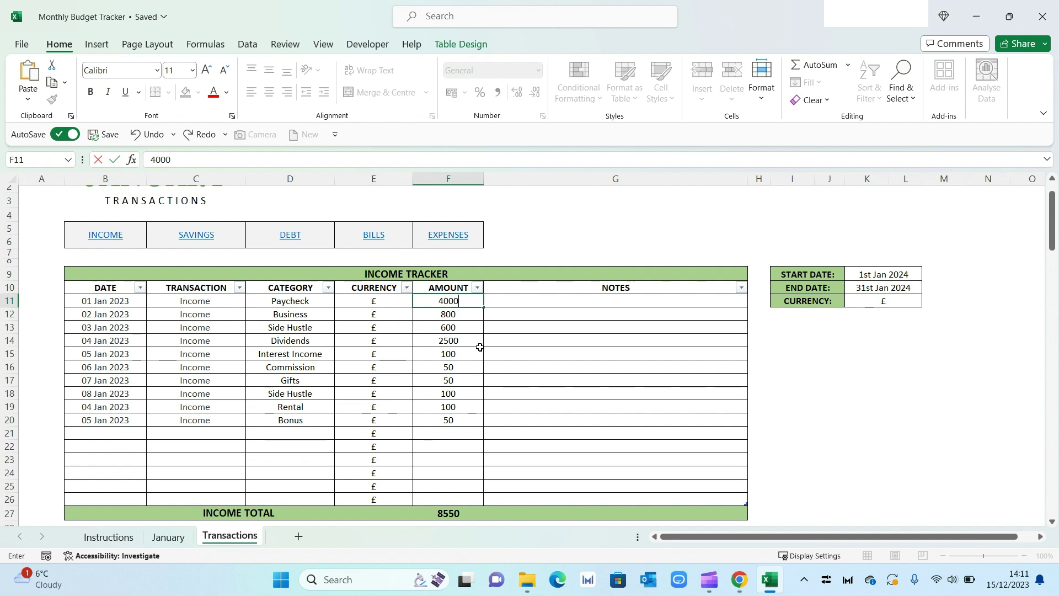
key(Return)
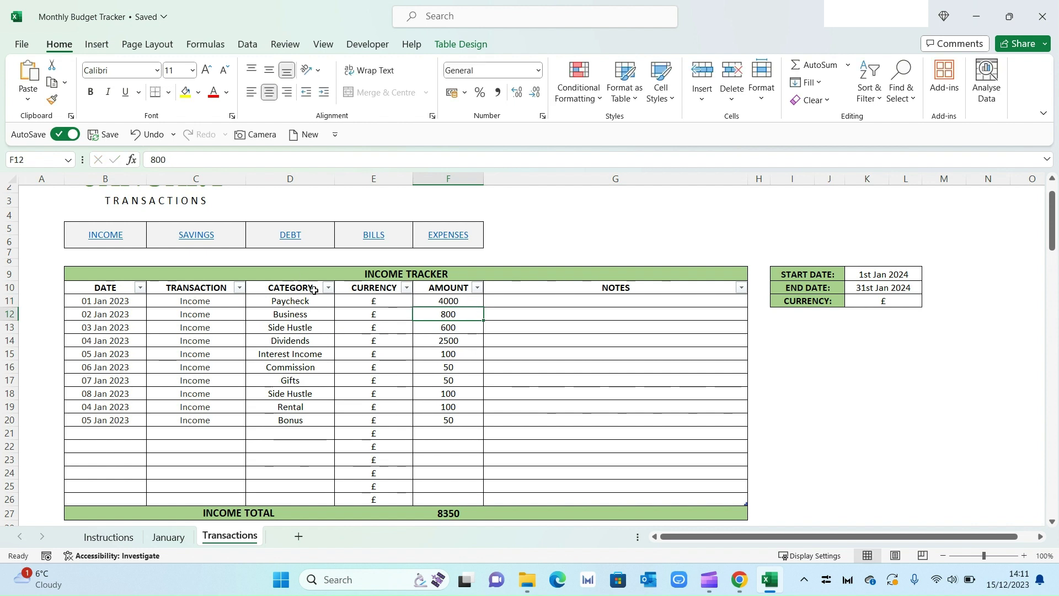
Confirm D21 rejects the unlisted category 'new', then select F11:F21 to check the 8350 total.
click(303, 434)
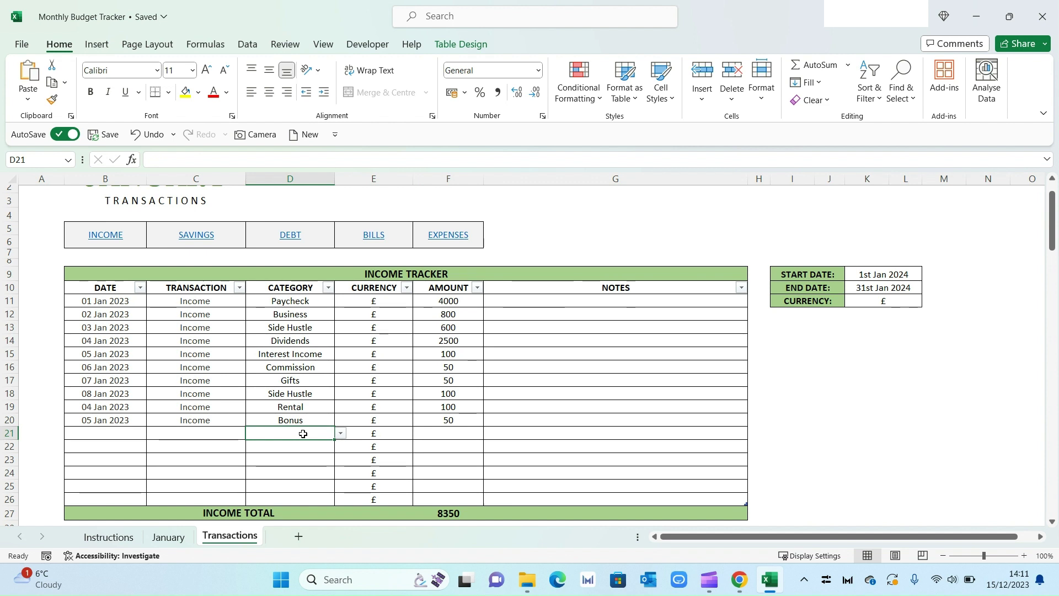
text(new)
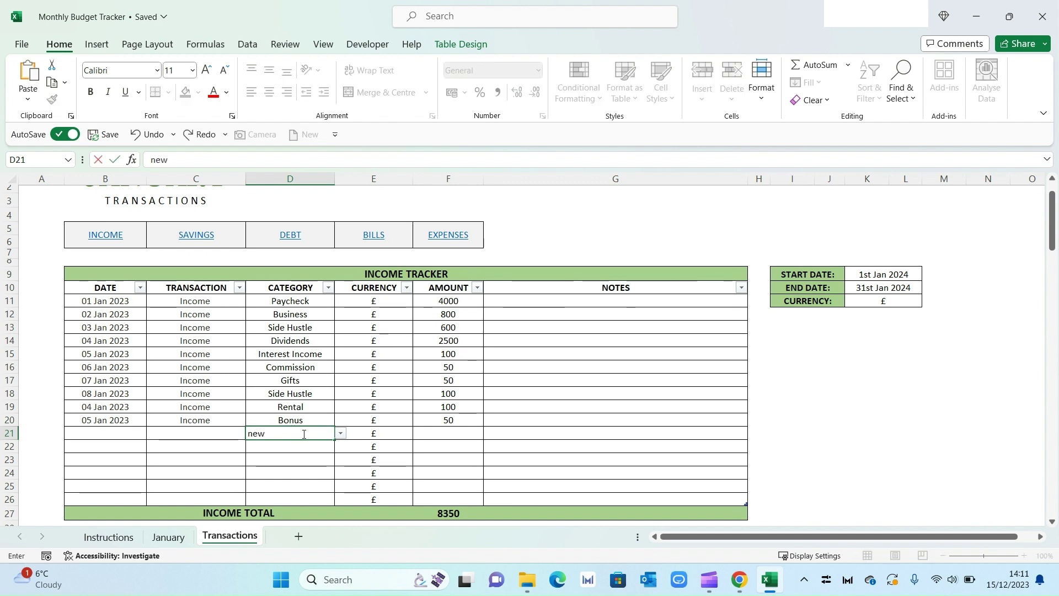
key(Return)
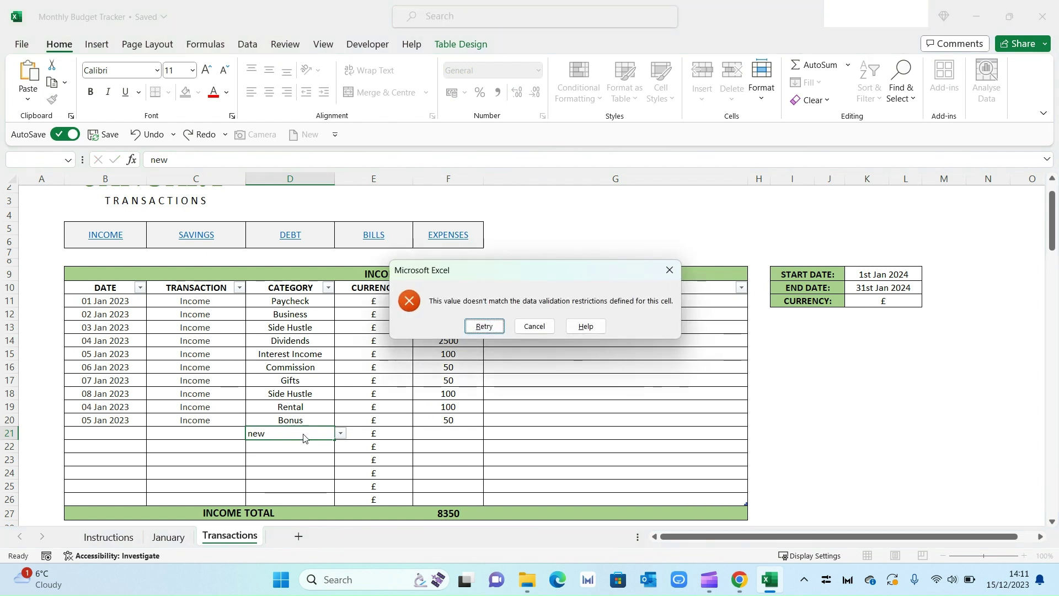
click(672, 272)
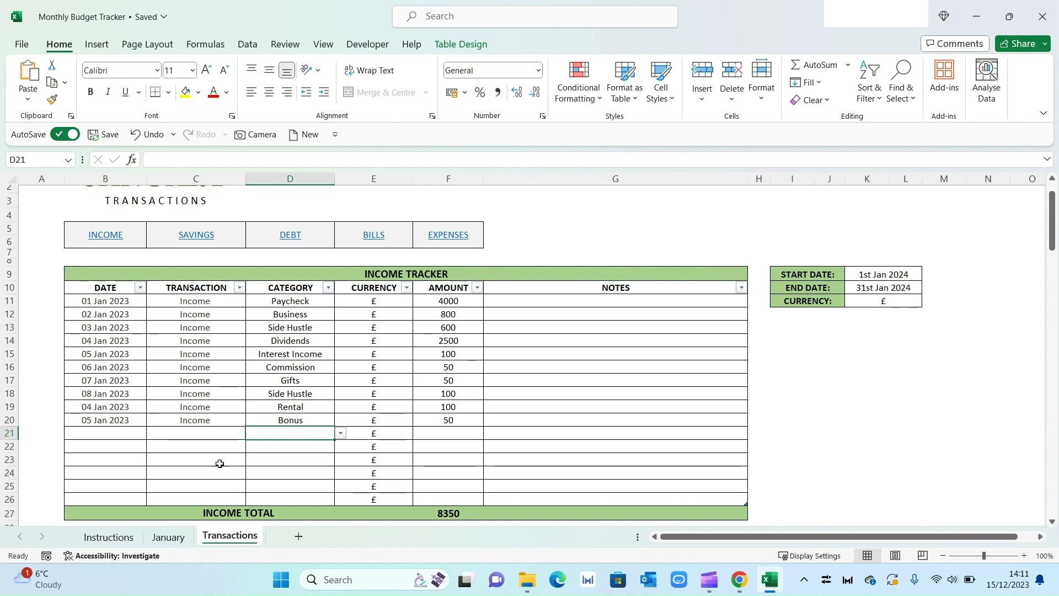
click(339, 434)
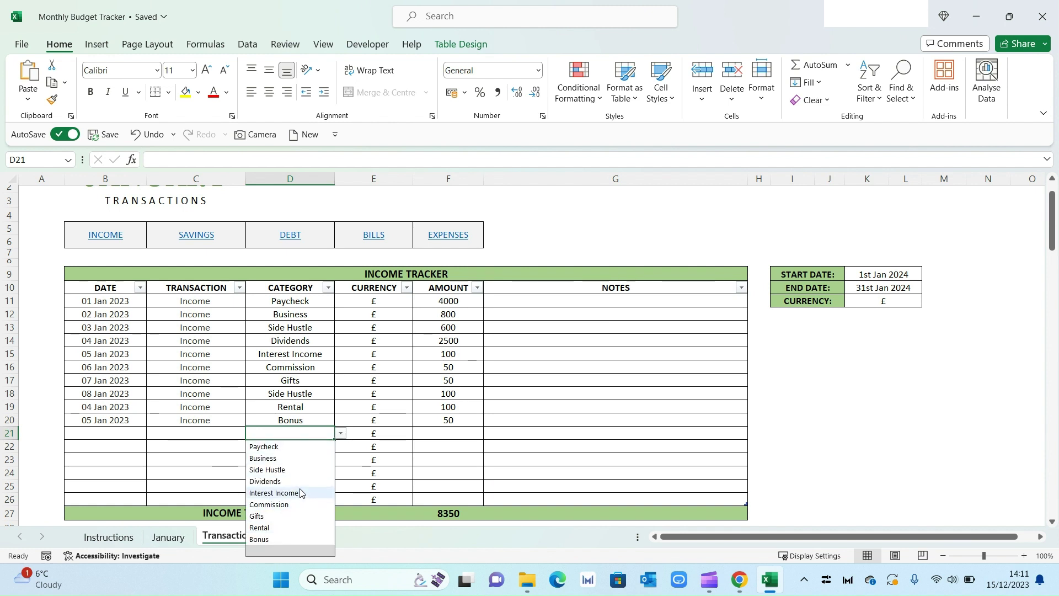
key(Tab)
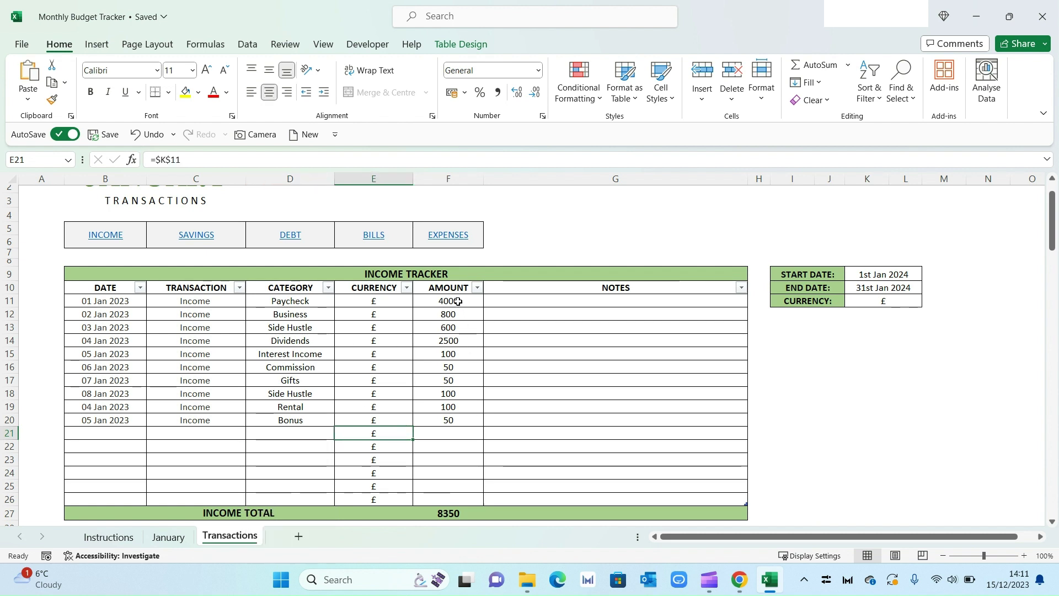
drag(458, 301, 458, 432)
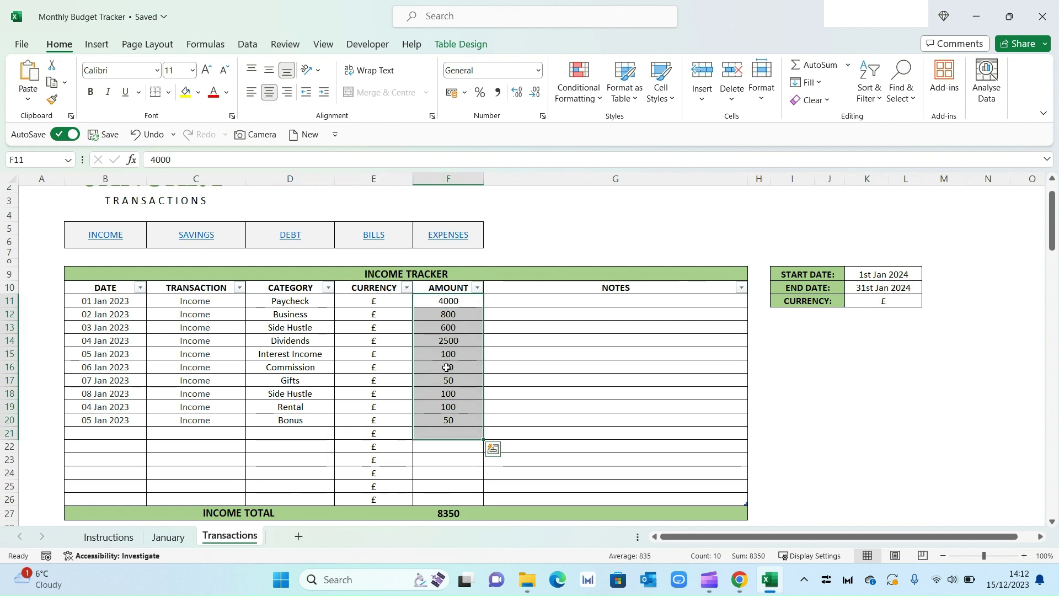
Glance at the January dashboard, then return to the Transactions income tracker totalling 8350.
click(176, 539)
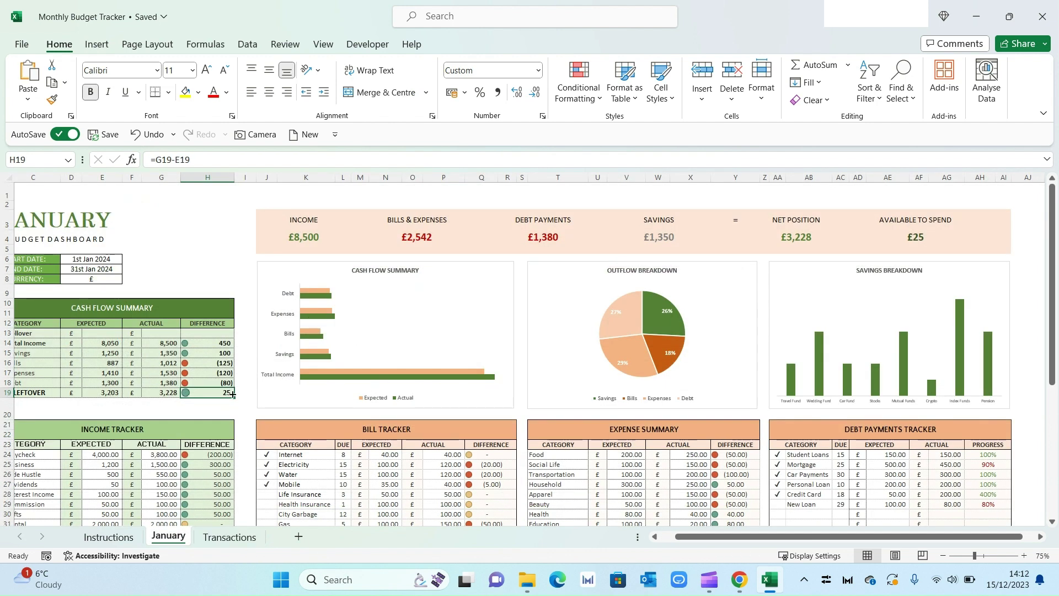
scroll(390, 432, down, 2)
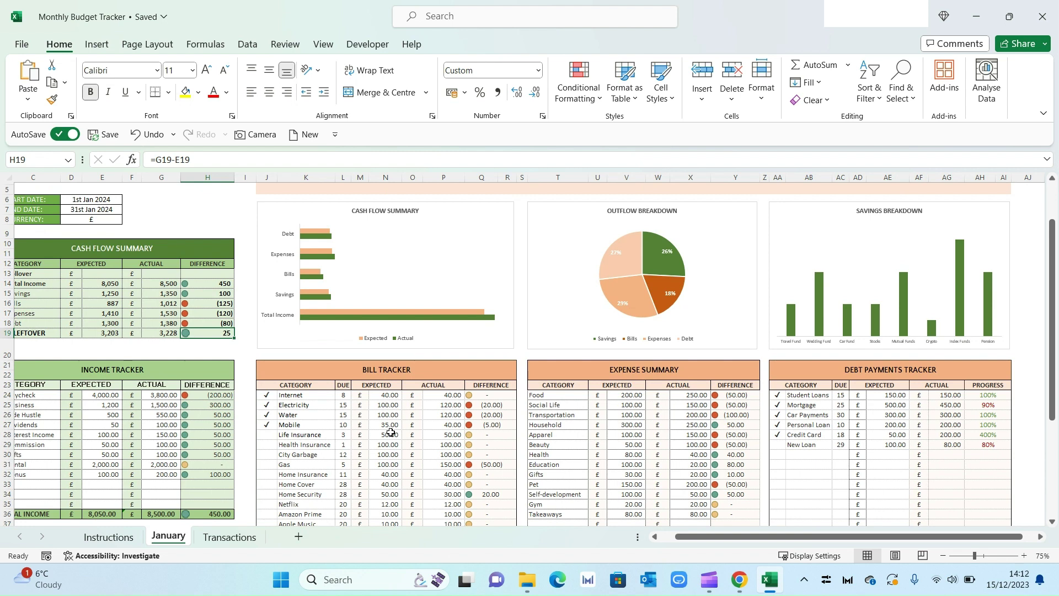
click(230, 537)
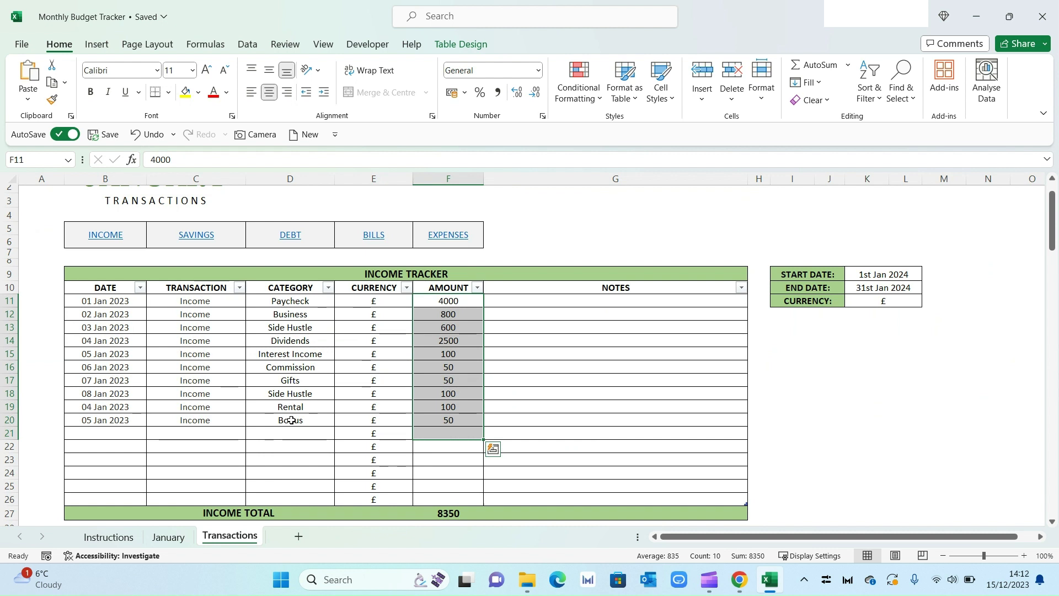
click(622, 384)
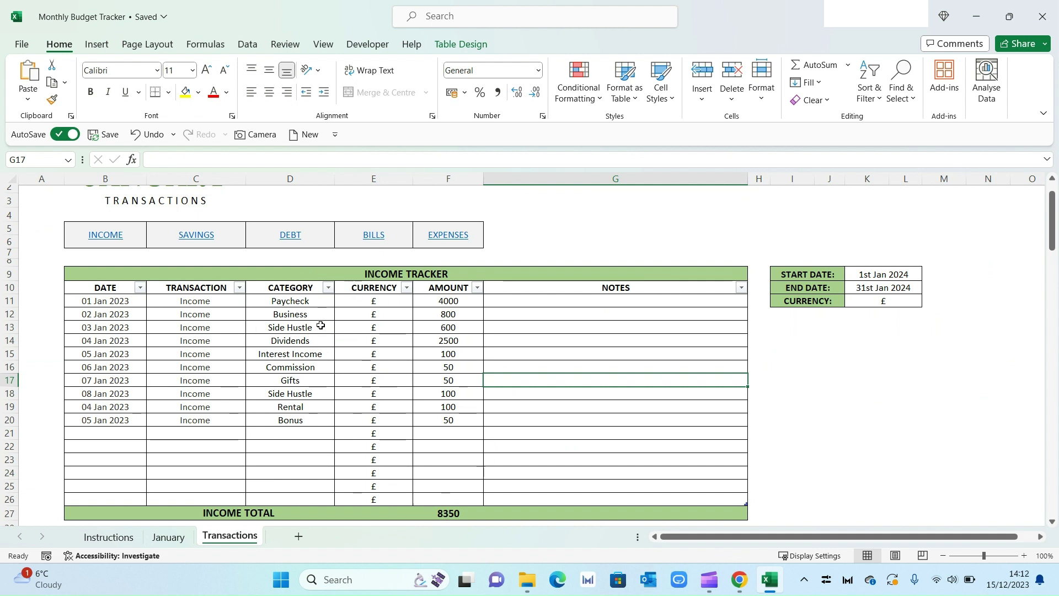
click(328, 287)
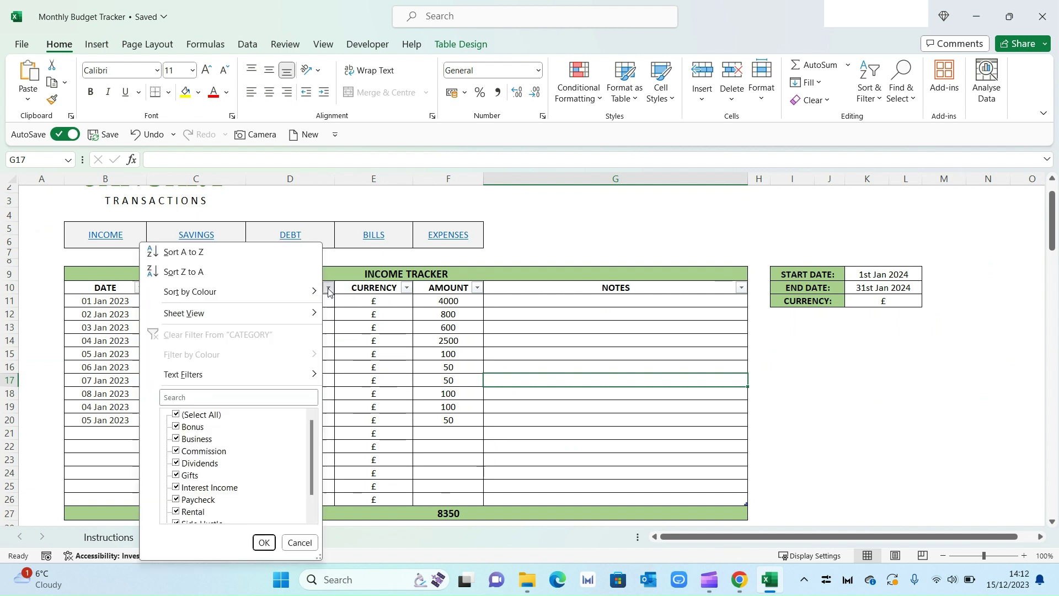
click(176, 414)
scroll(221, 477, down, 1)
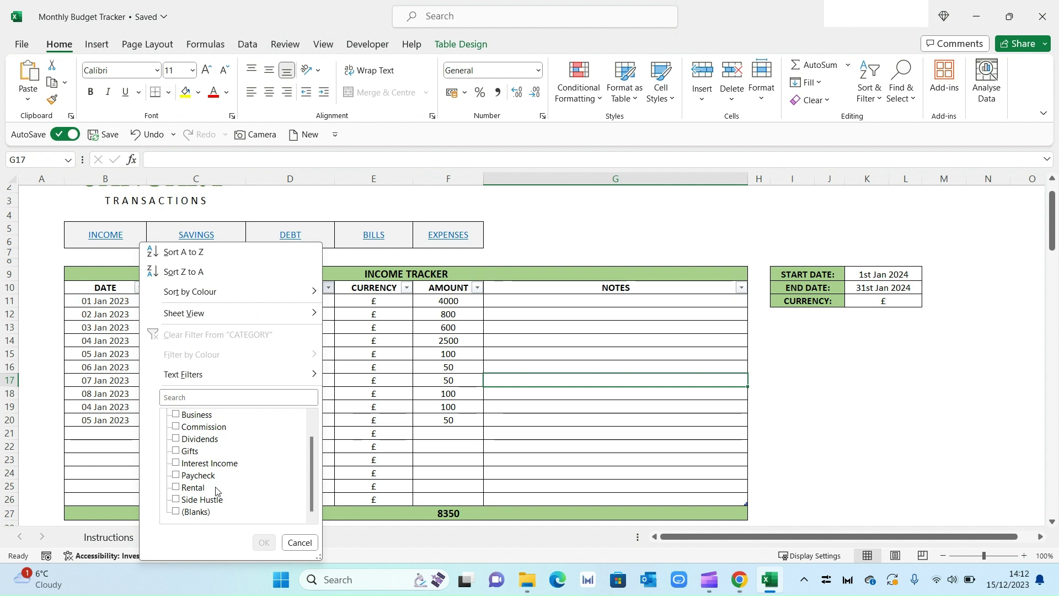
scroll(218, 491, up, 1)
click(182, 427)
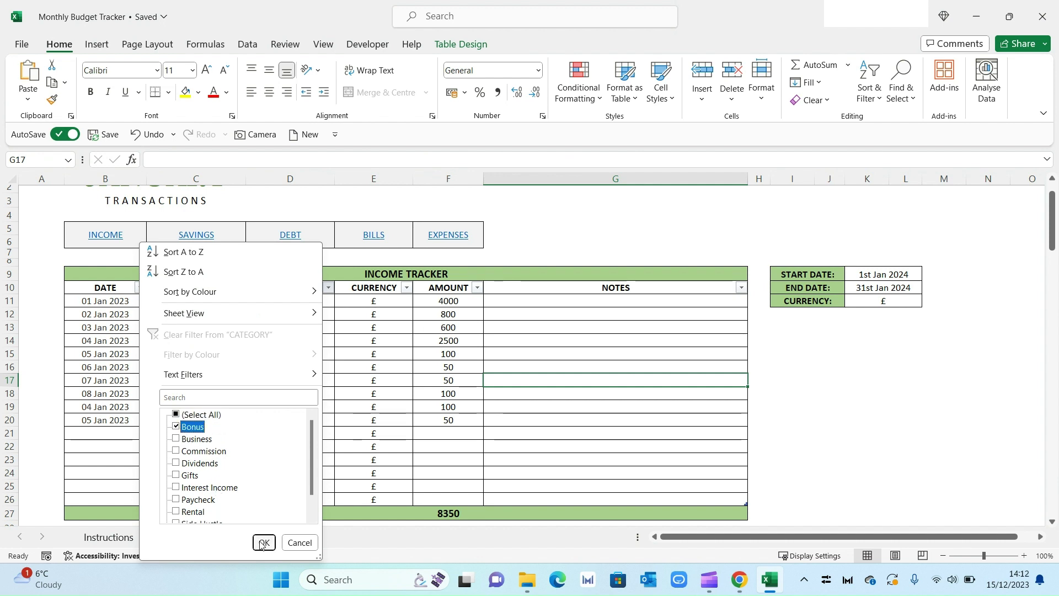
click(264, 542)
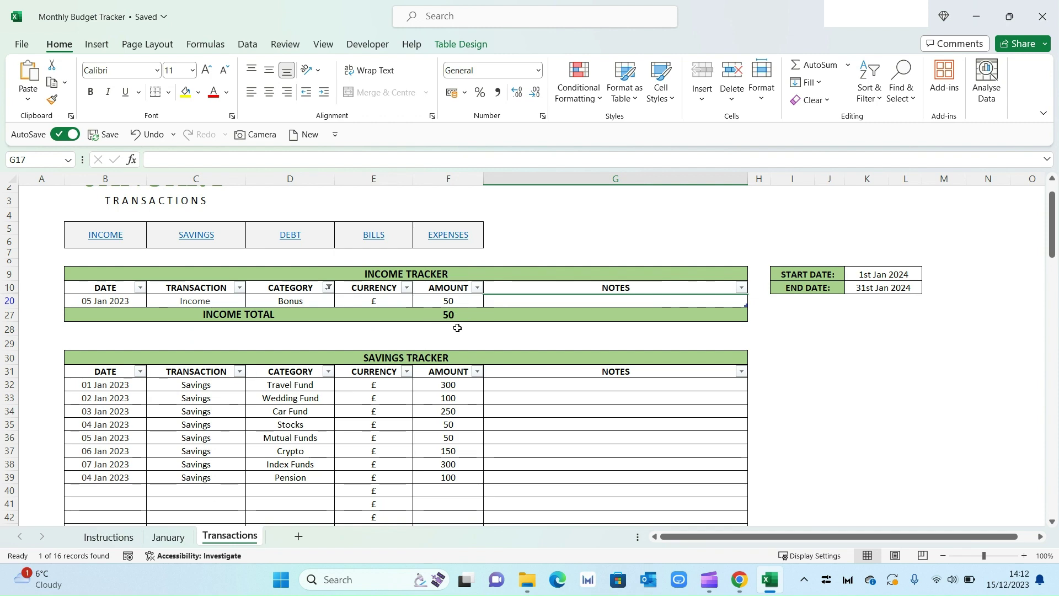
click(168, 537)
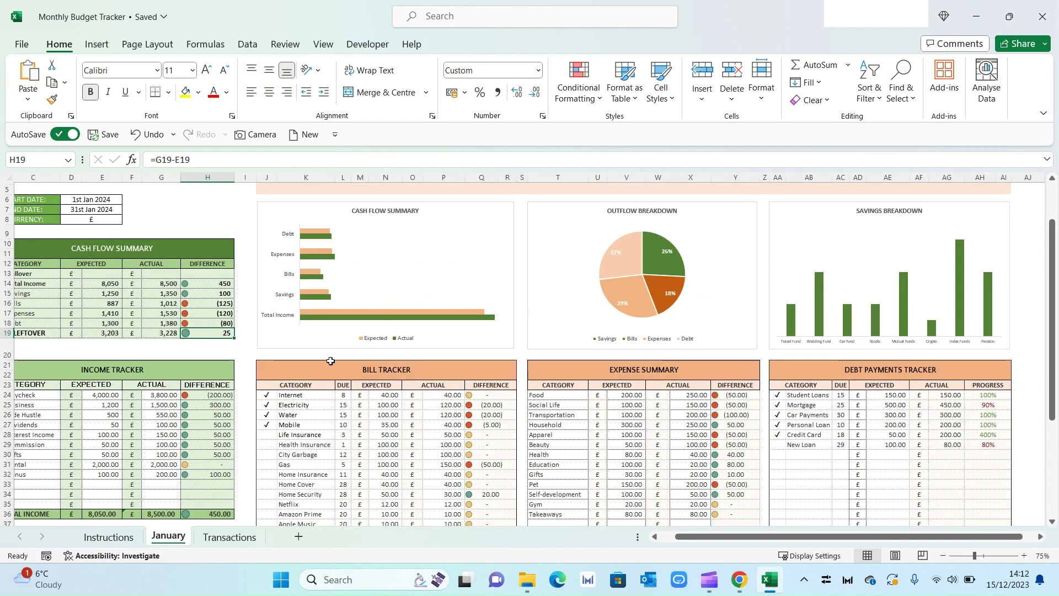
click(229, 536)
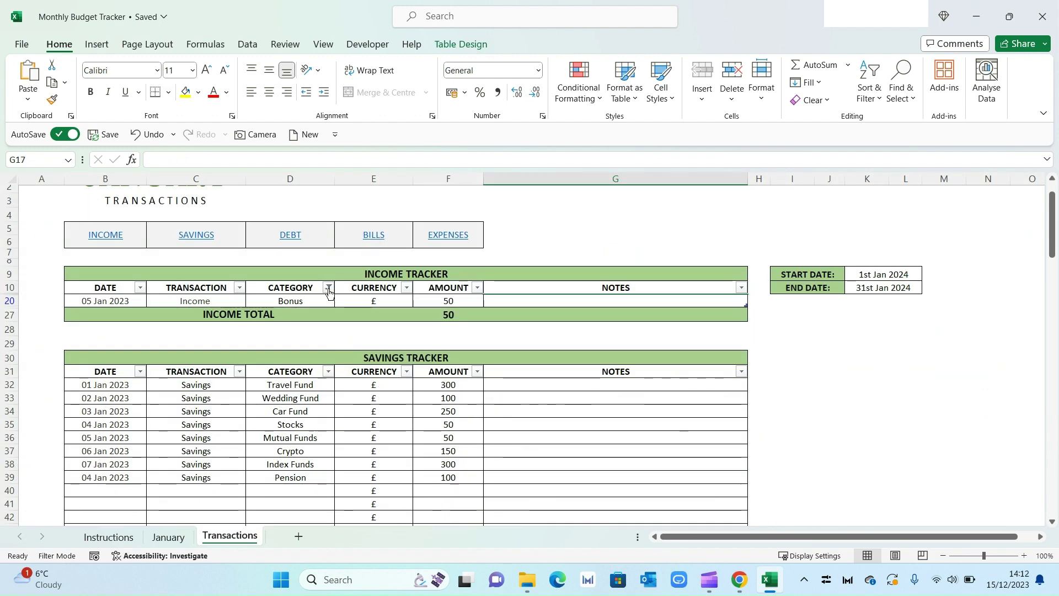
click(328, 287)
click(175, 415)
Show all income rows and scroll down to the Bills Tracker.
click(264, 542)
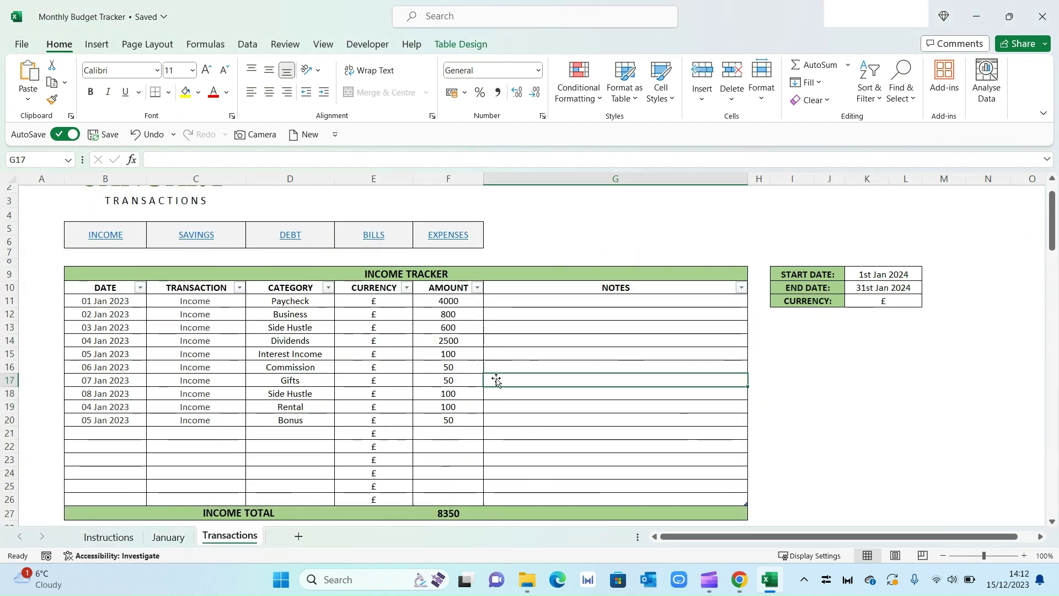
click(525, 419)
scroll(425, 407, down, 15)
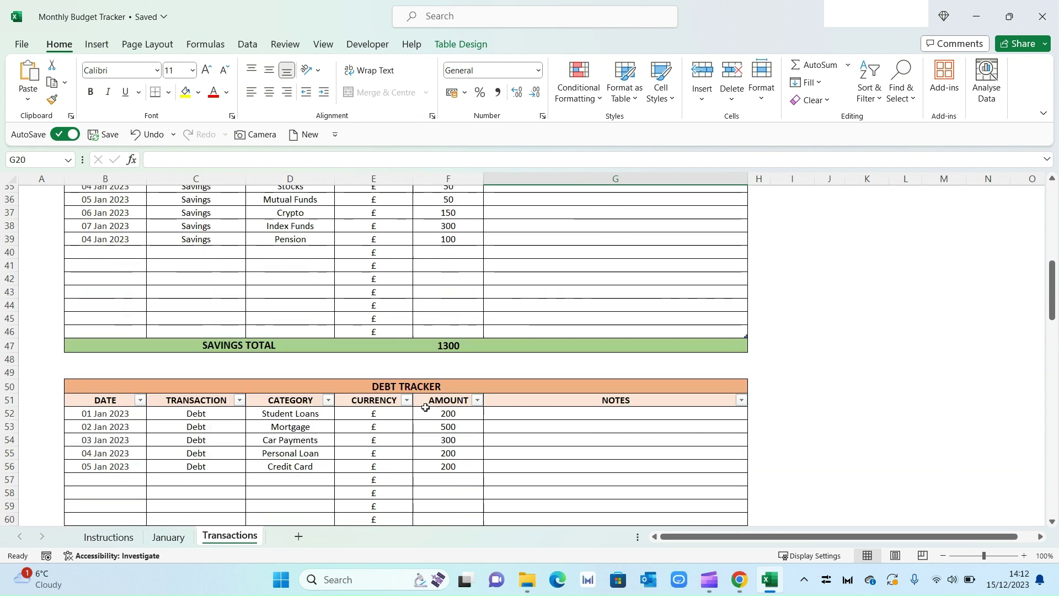
scroll(425, 407, down, 7)
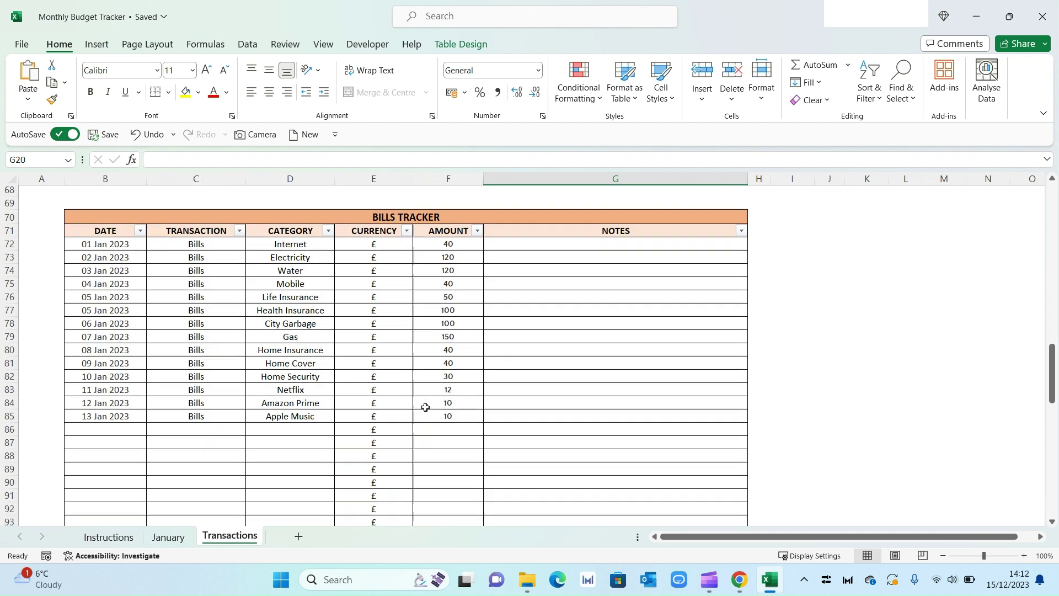
Filter the Bills Tracker category to show only Gas.
click(329, 230)
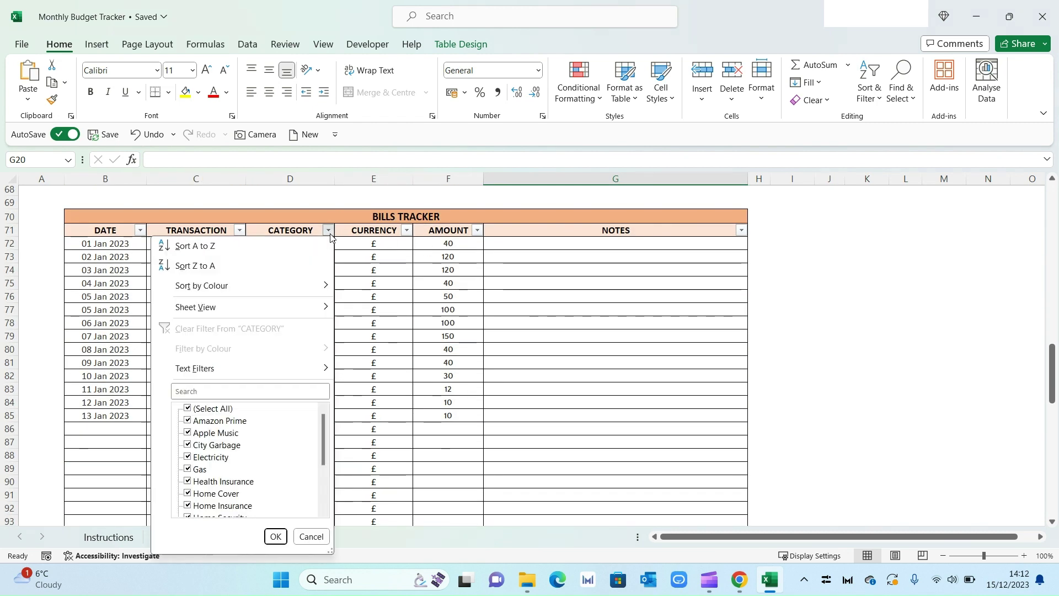
click(188, 408)
click(198, 468)
click(275, 536)
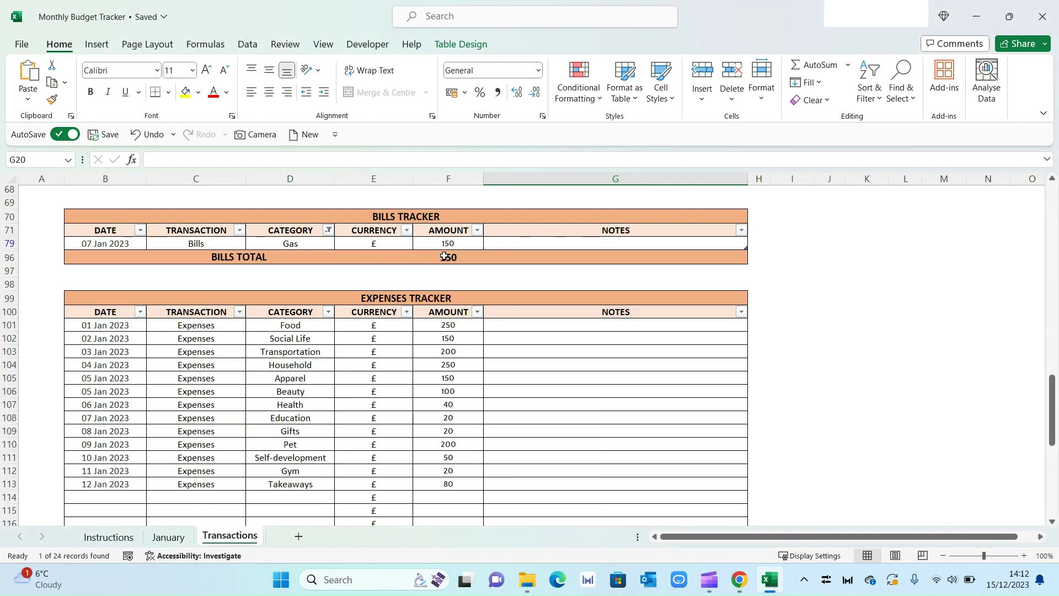
Clear the Gas filter to show every bill again and scroll down.
click(329, 230)
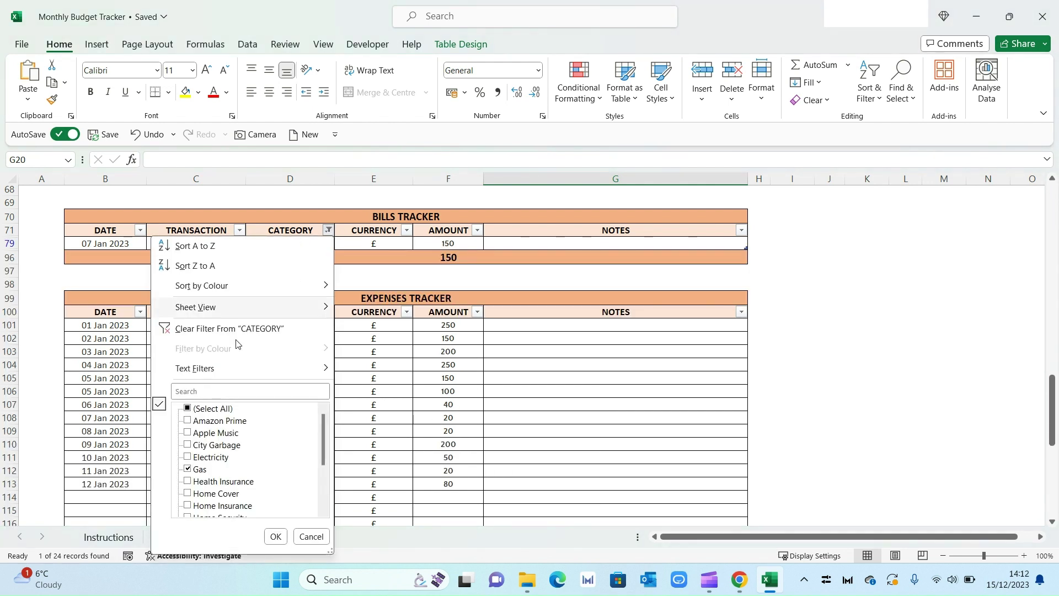
click(187, 408)
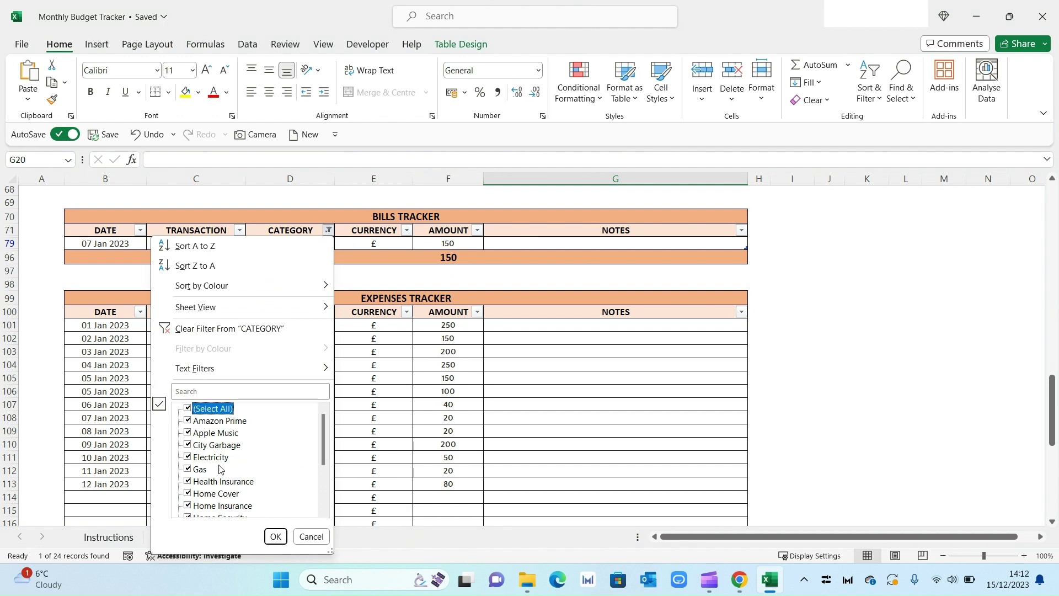
click(275, 536)
scroll(486, 425, down, 3)
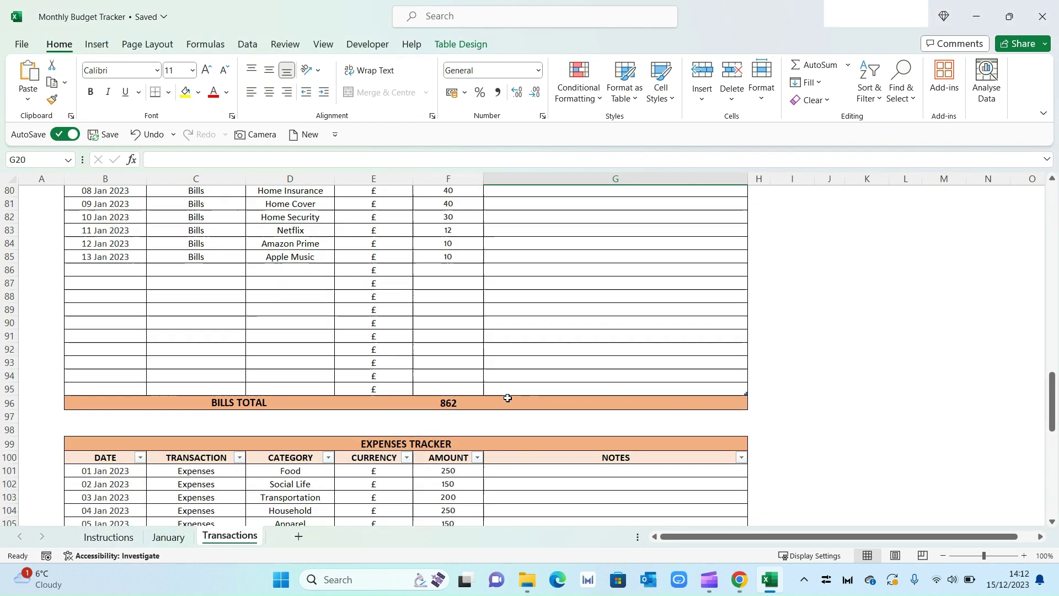